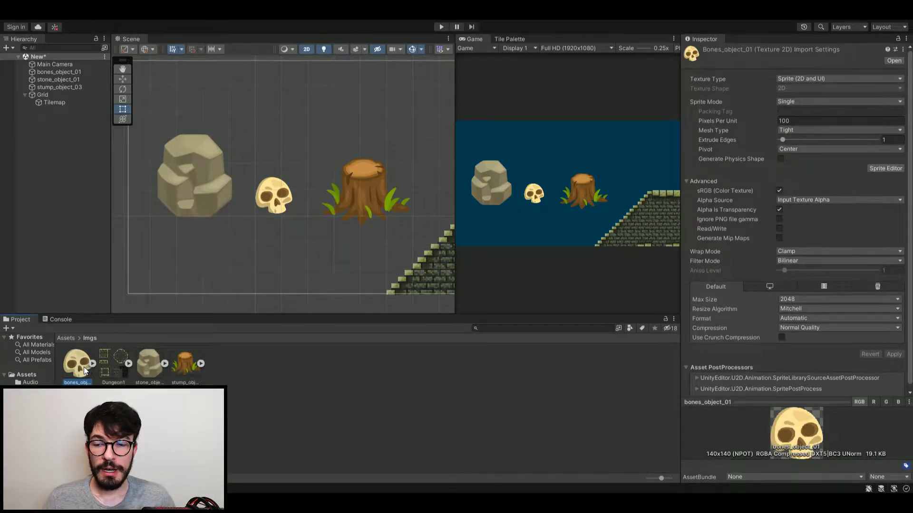
# Review the import settings of the stone, stump, skull and Dungeon1 images, finishing on stone.
pyautogui.click(150, 366)
pyautogui.click(187, 363)
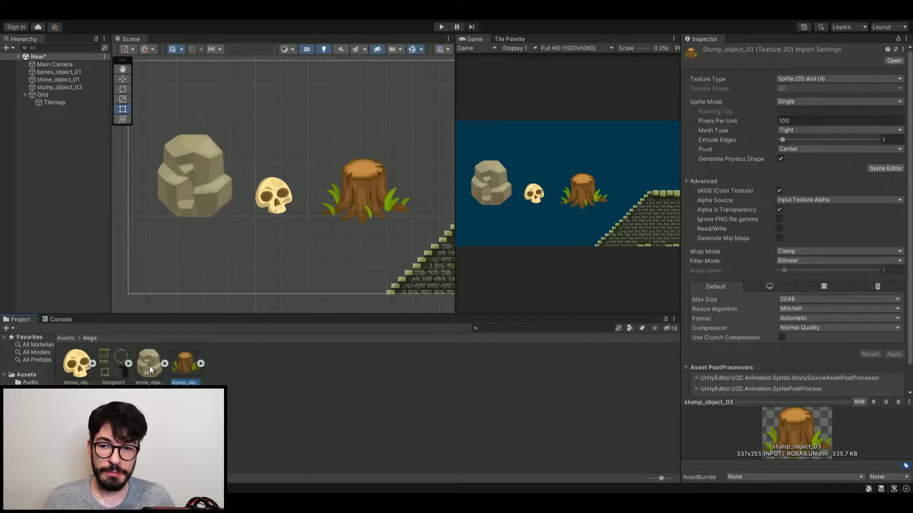
pyautogui.click(149, 366)
pyautogui.click(84, 361)
pyautogui.click(145, 369)
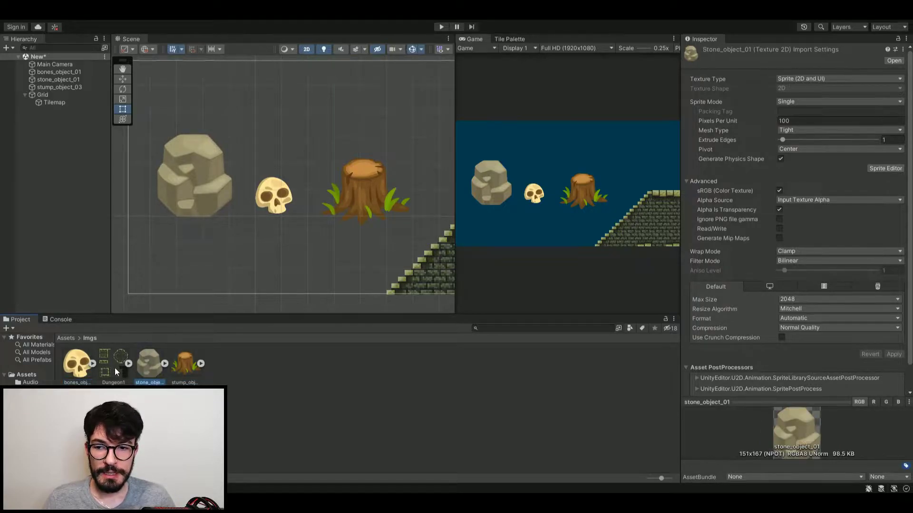
pyautogui.click(106, 361)
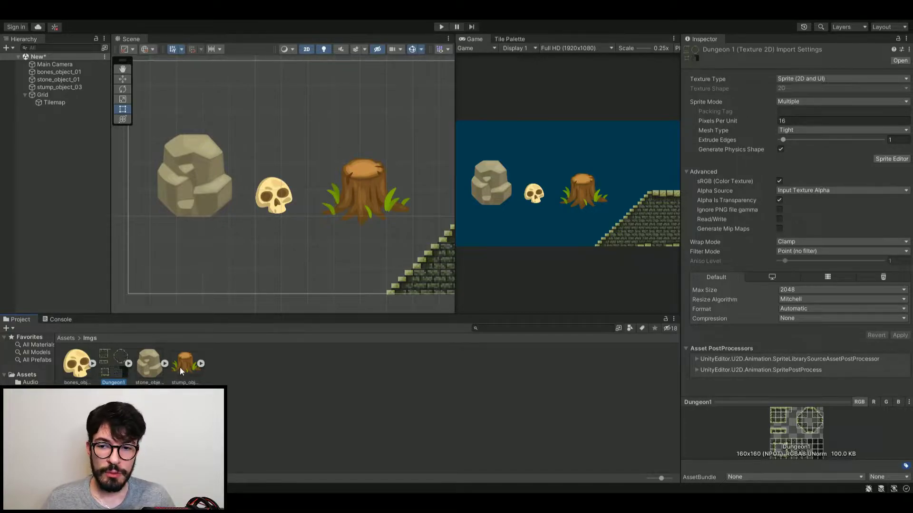
pyautogui.press('Left')
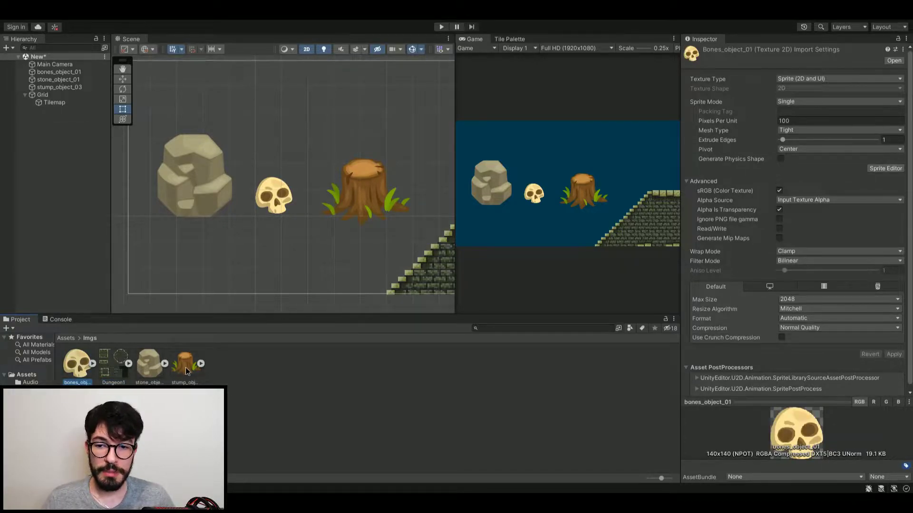
pyautogui.click(186, 367)
pyautogui.click(153, 367)
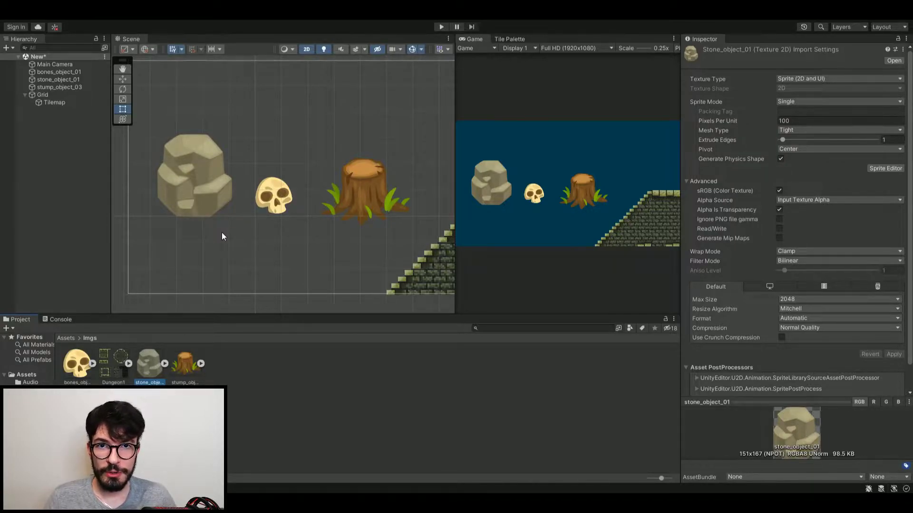
# Select the skull object bones_object_01 and add a Polygon Collider 2D to it.
pyautogui.click(69, 73)
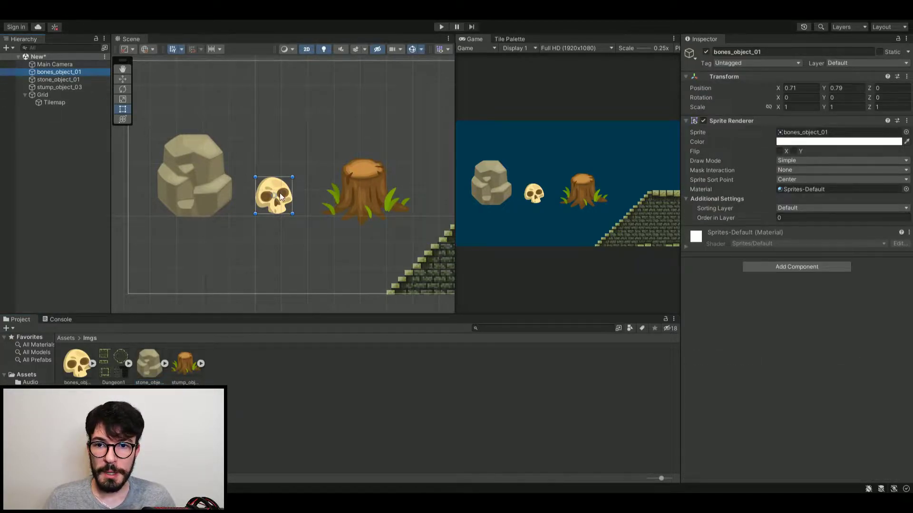
pyautogui.scroll(3, 280, 197)
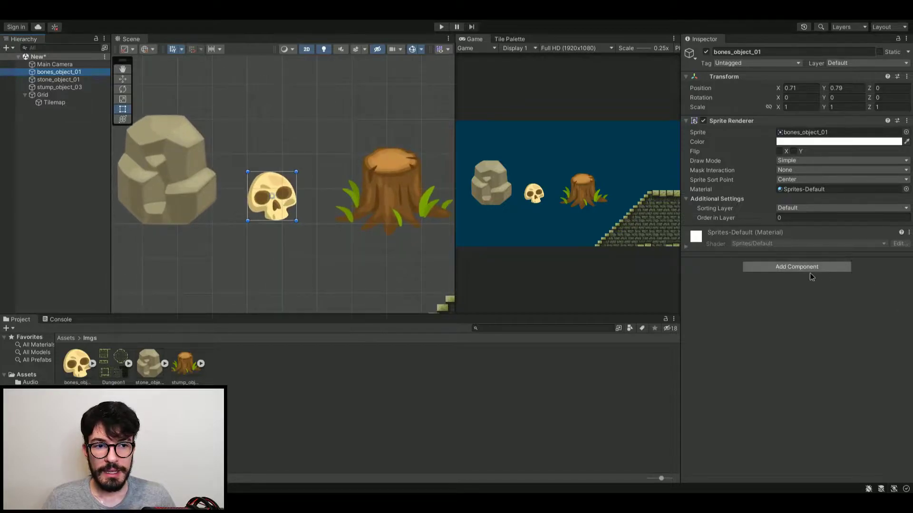
pyautogui.click(796, 267)
pyautogui.click(759, 303)
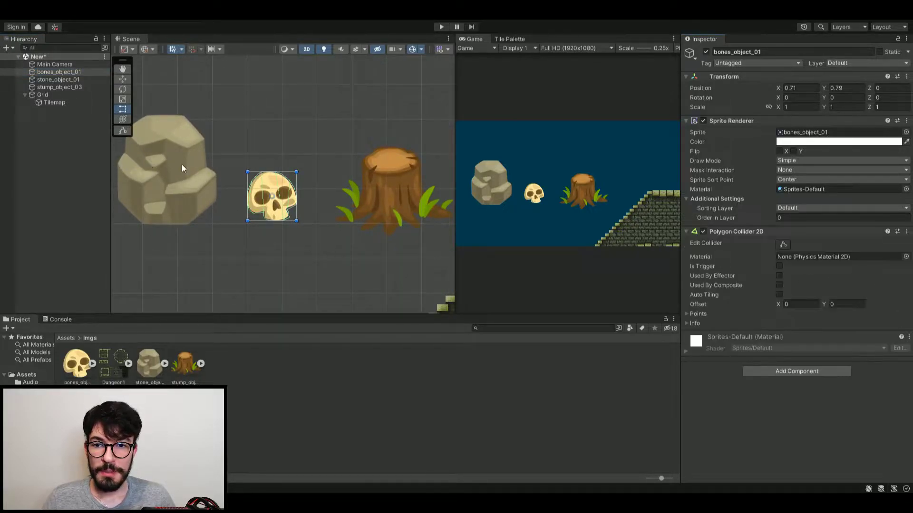
# Zoom and pan the Scene view to frame the skull and its new collider outline.
pyautogui.moveTo(289, 215); pyautogui.dragTo(270, 212, button='middle')
pyautogui.scroll(1, 270, 212)
pyautogui.scroll(3, 225, 190)
pyautogui.moveTo(228, 136)
pyautogui.mouseDown(button='middle')
pyautogui.moveTo(316, 177)
pyautogui.moveTo(244, 90)
pyautogui.mouseUp(button='middle')
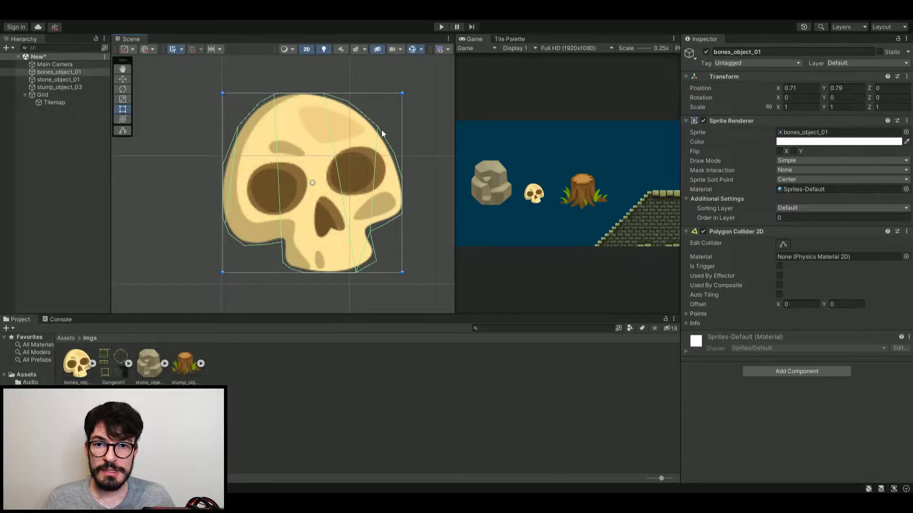
pyautogui.scroll(1, 328, 140)
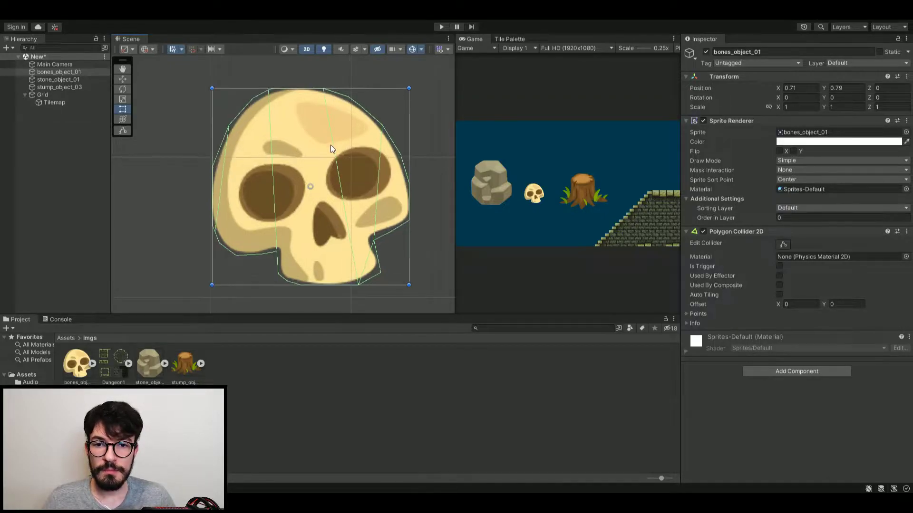
pyautogui.scroll(-2, 321, 169)
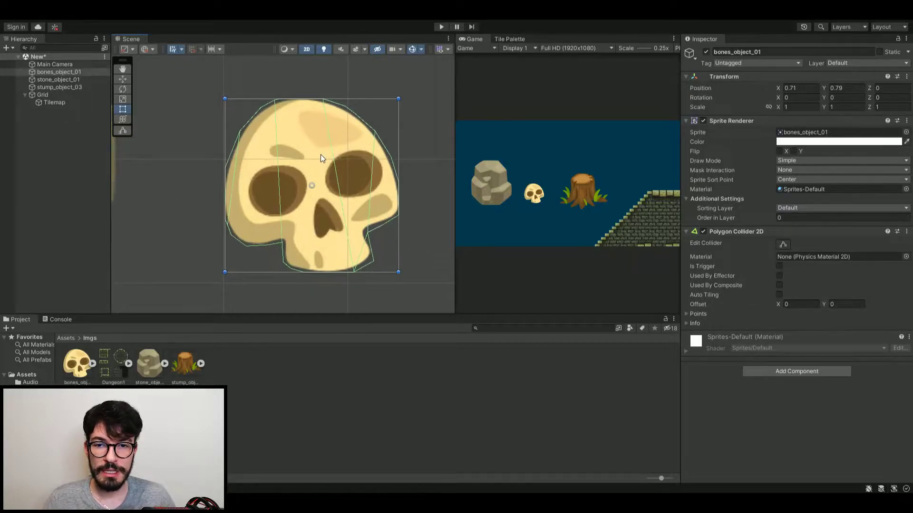
pyautogui.scroll(-3, 321, 155)
pyautogui.moveTo(341, 159)
pyautogui.mouseDown(button='middle')
pyautogui.moveTo(330, 192)
pyautogui.moveTo(321, 182)
pyautogui.mouseUp(button='middle')
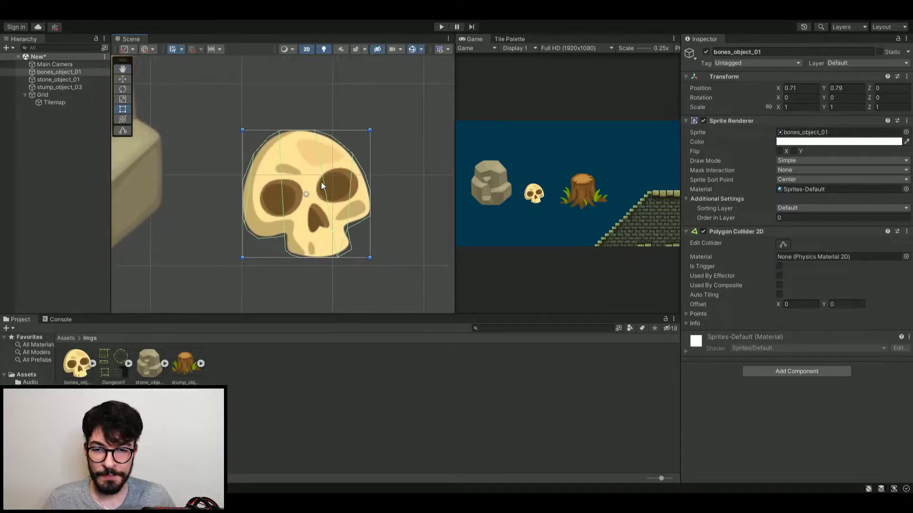
pyautogui.scroll(-1, 321, 182)
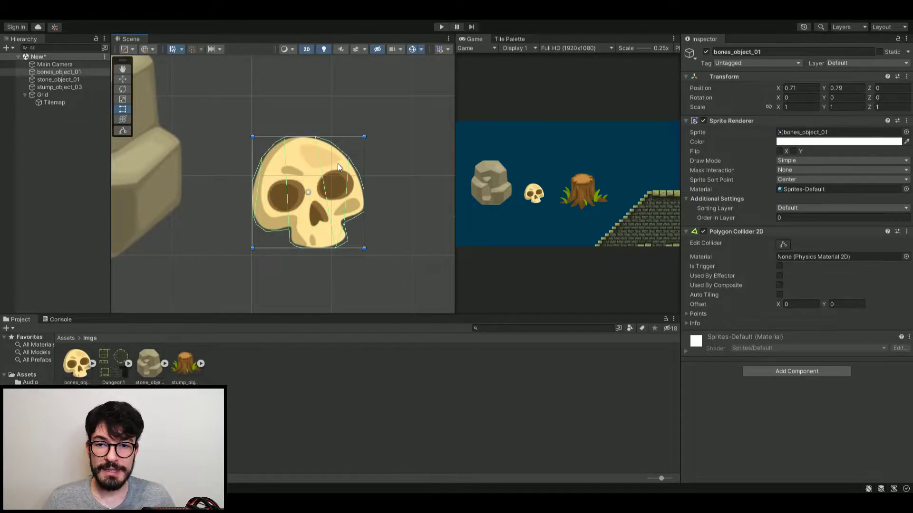
pyautogui.moveTo(380, 197); pyautogui.dragTo(406, 185, button='middle')
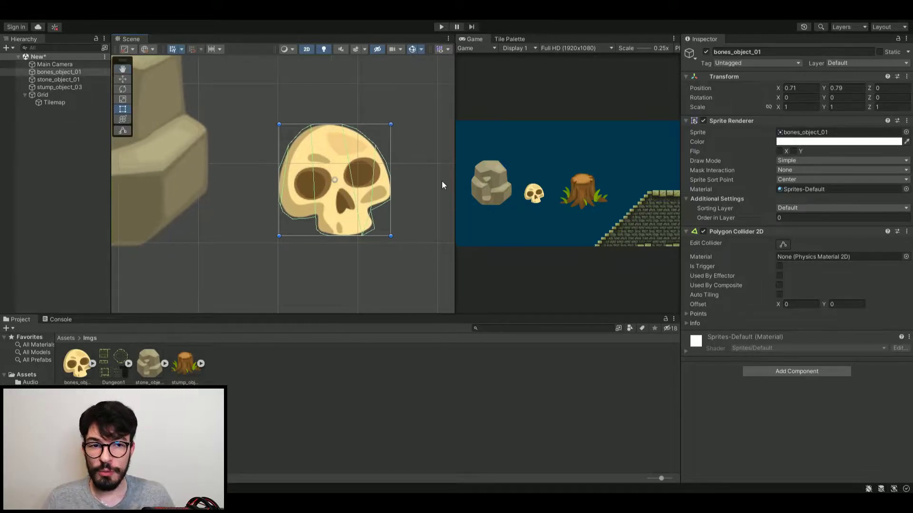
# Enter collider editing and drag three of the skull collider's points to reshape it.
pyautogui.click(783, 244)
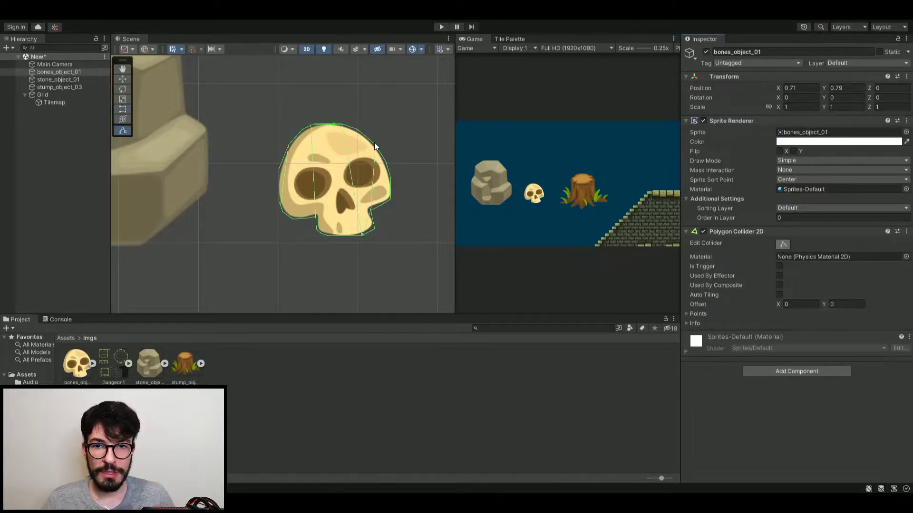
pyautogui.moveTo(406, 114); pyautogui.dragTo(358, 92)
pyautogui.moveTo(351, 129)
pyautogui.mouseDown()
pyautogui.moveTo(346, 97)
pyautogui.moveTo(328, 100)
pyautogui.mouseUp()
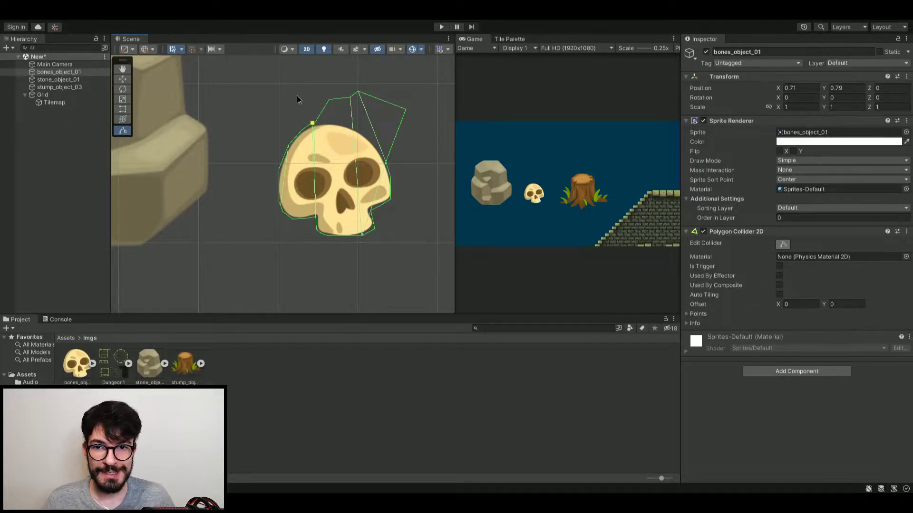
pyautogui.moveTo(297, 135); pyautogui.dragTo(284, 129)
# Undo the collider edits and select the bones_object_01 image to view its import settings.
pyautogui.hotkey('ctrl', 'z')
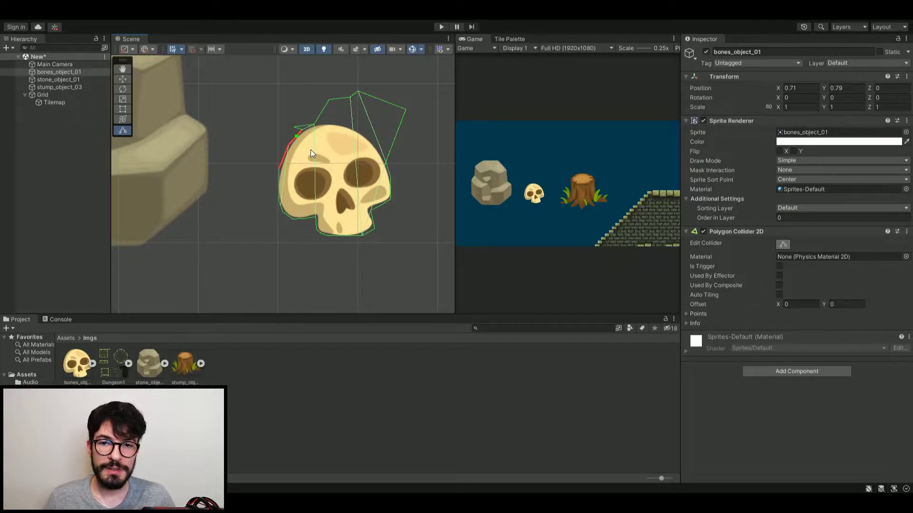
pyautogui.hotkey('ctrl', 'z')
pyautogui.hotkey('ctrl', 'z')
pyautogui.hotkey('ctrl', 'z')
pyautogui.hotkey('ctrl', 'z')
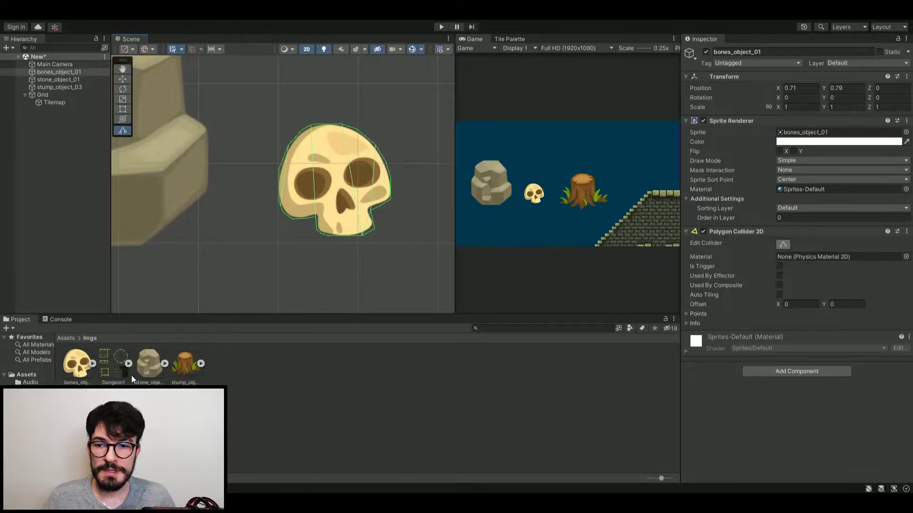
pyautogui.click(78, 357)
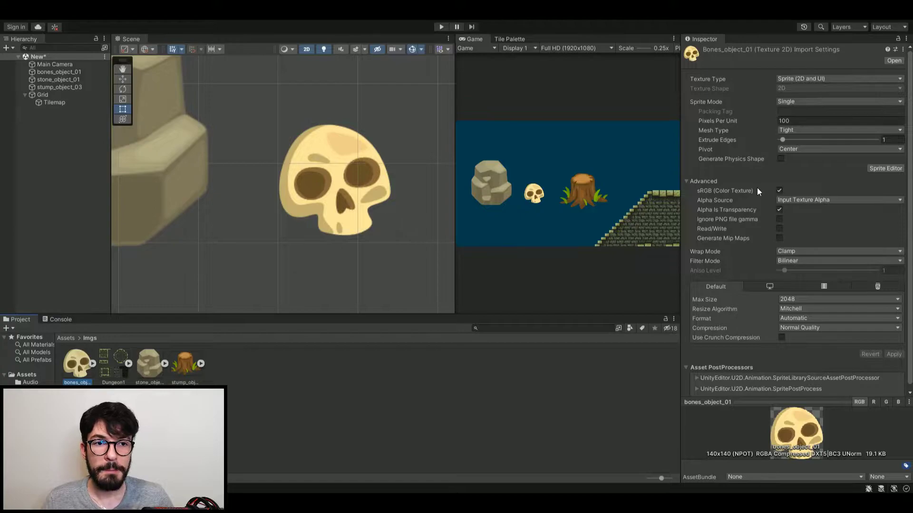
# Tick Generate Physics Shape on the bones_object_01 texture and apply the change.
pyautogui.click(780, 159)
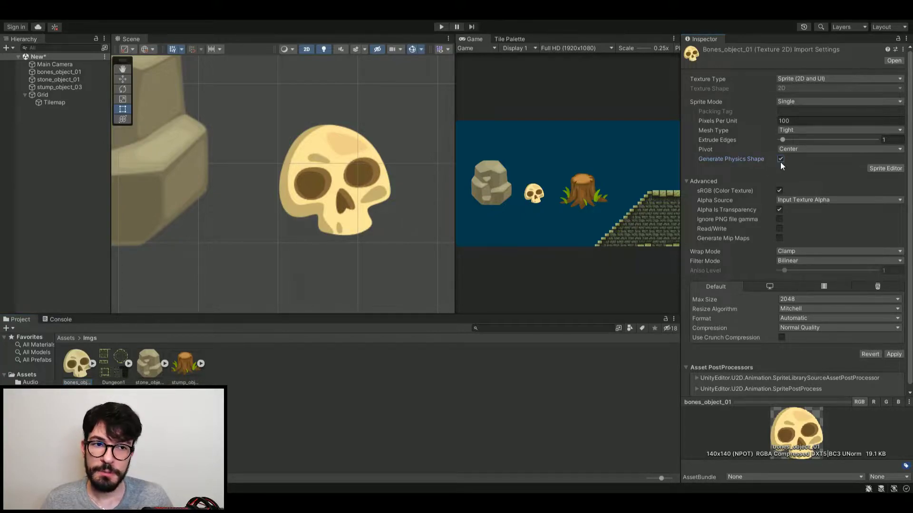
pyautogui.click(893, 355)
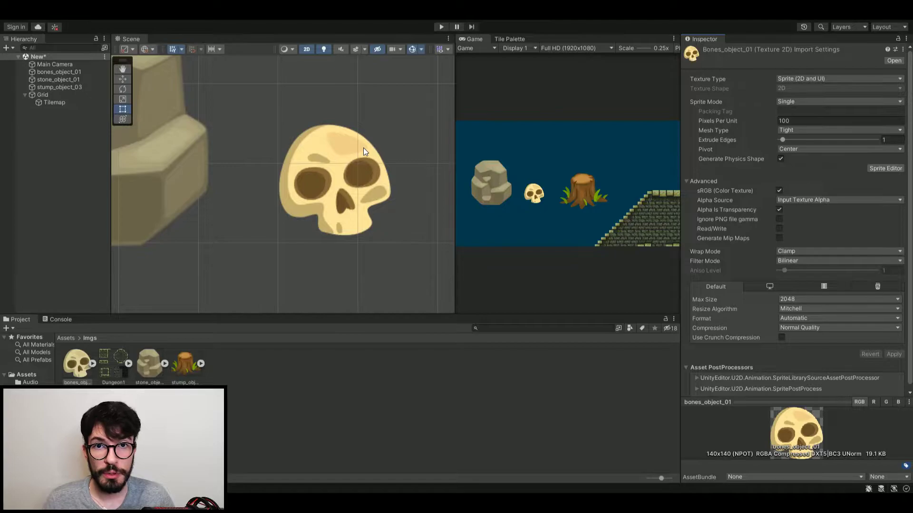
# Open the skull in the Sprite Editor and generate a coarse custom physics outline around it.
pyautogui.click(881, 168)
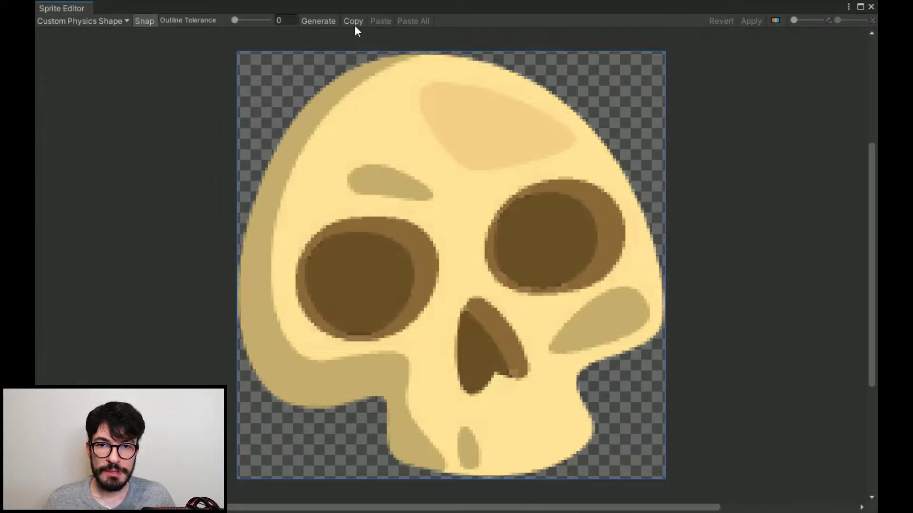
pyautogui.click(314, 21)
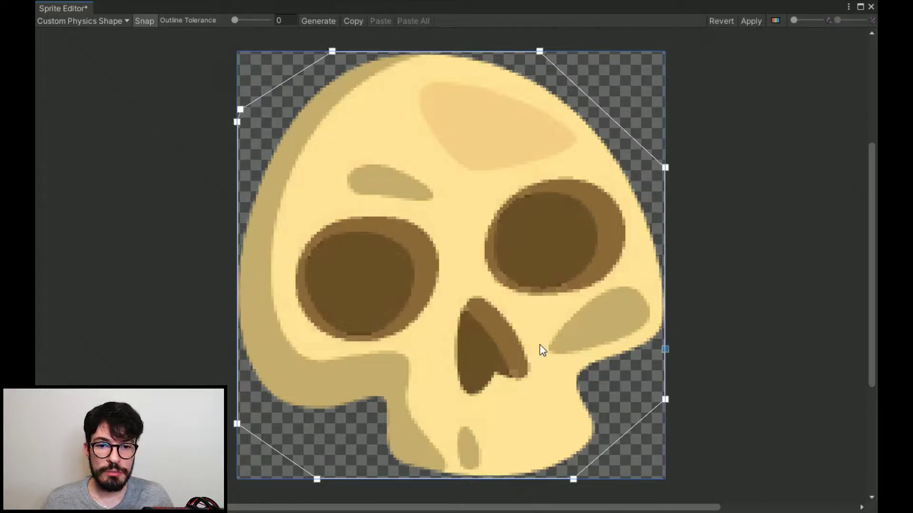
# Experiment with outline points and tolerance, then regenerate at Outline Tolerance 0 for an eight-point shape.
pyautogui.click(236, 166)
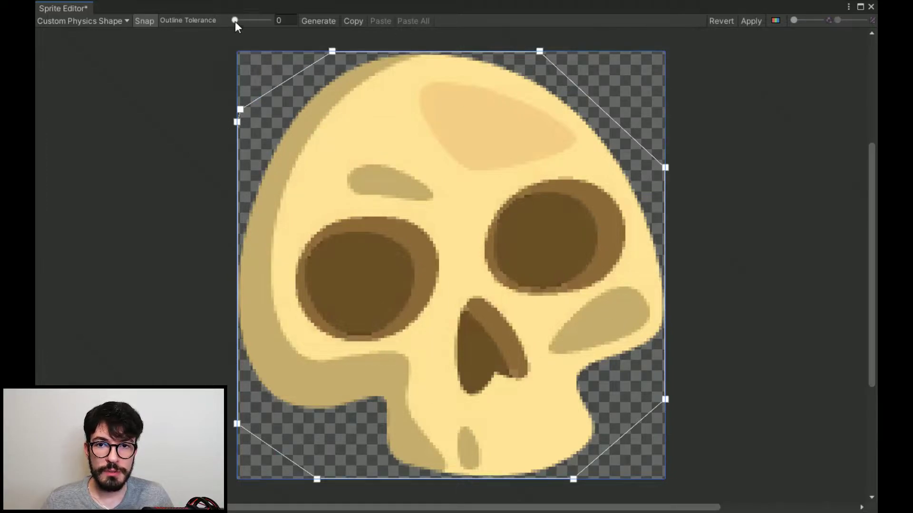
pyautogui.moveTo(235, 21); pyautogui.dragTo(239, 21)
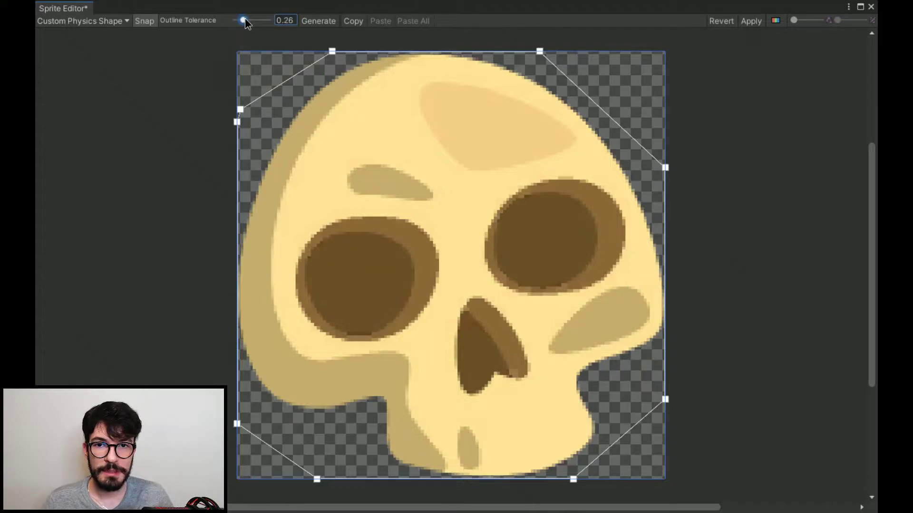
pyautogui.click(321, 22)
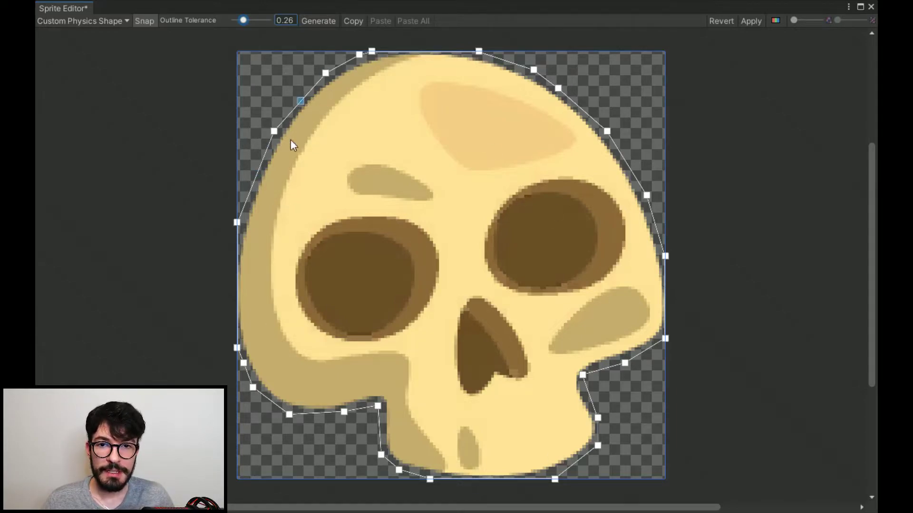
pyautogui.moveTo(274, 131); pyautogui.dragTo(305, 146)
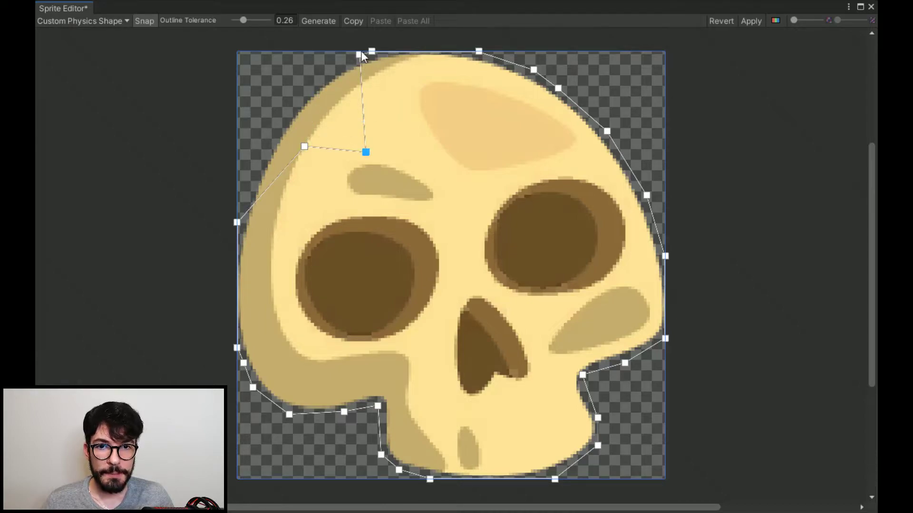
pyautogui.moveTo(359, 54); pyautogui.dragTo(423, 167)
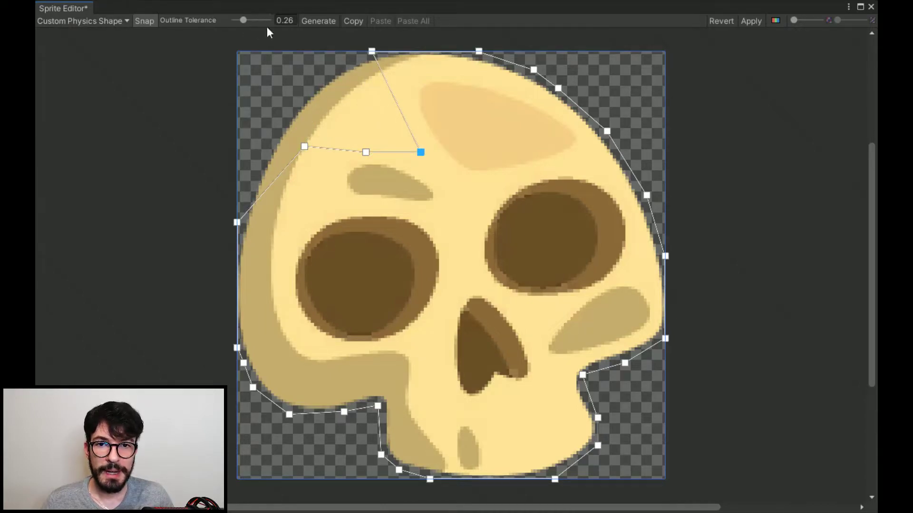
pyautogui.click(304, 21)
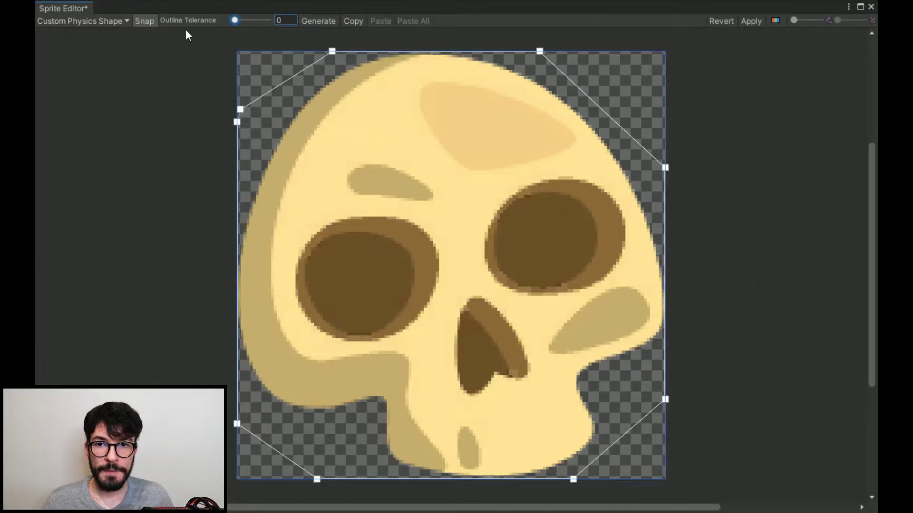
# Revert the generated outline and draw a new rectangle shape, moving its corners to the skull's edges.
pyautogui.click(720, 21)
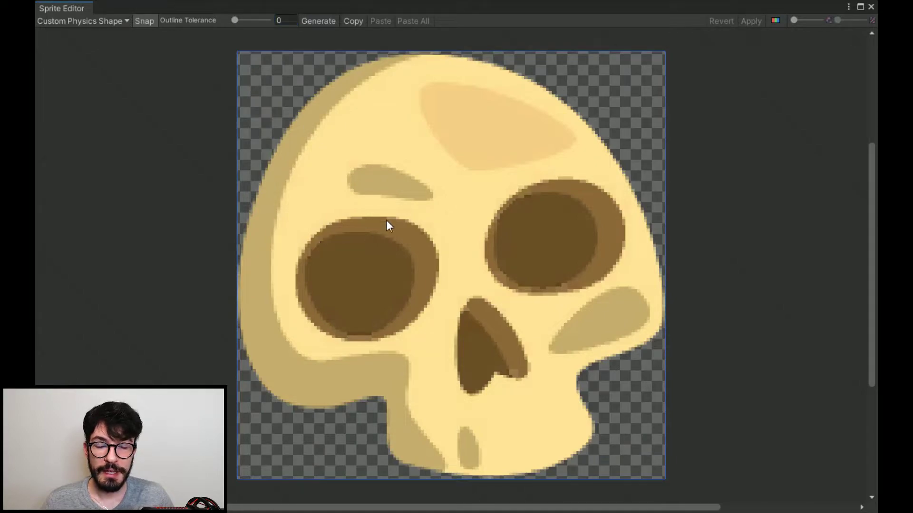
pyautogui.moveTo(292, 131); pyautogui.dragTo(515, 344)
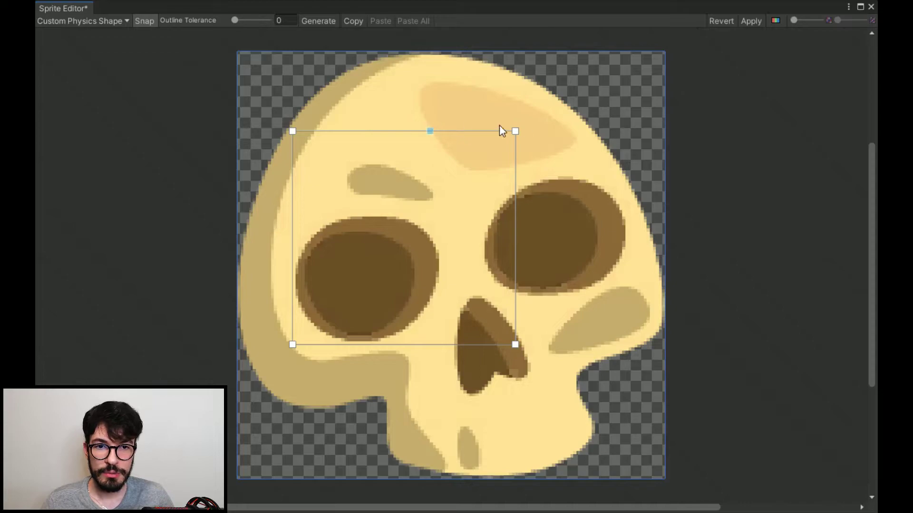
pyautogui.moveTo(515, 131); pyautogui.dragTo(552, 98)
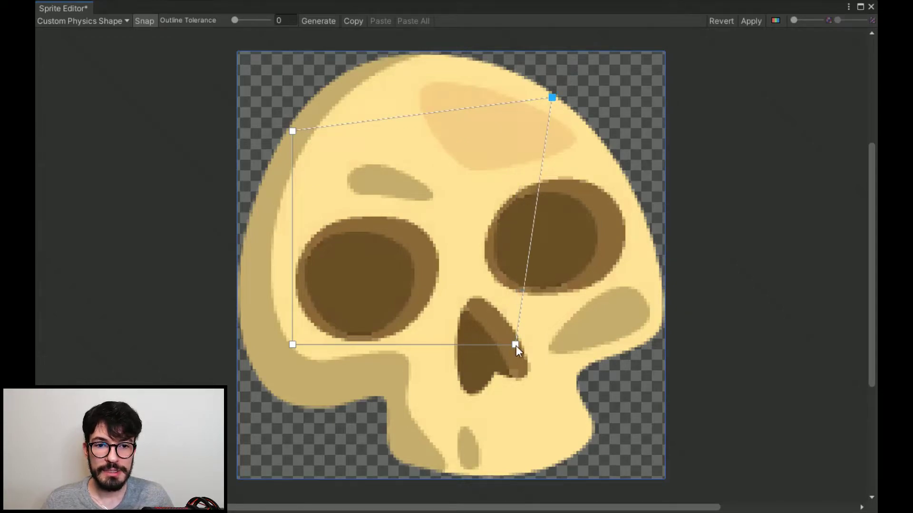
pyautogui.moveTo(515, 344); pyautogui.dragTo(656, 259)
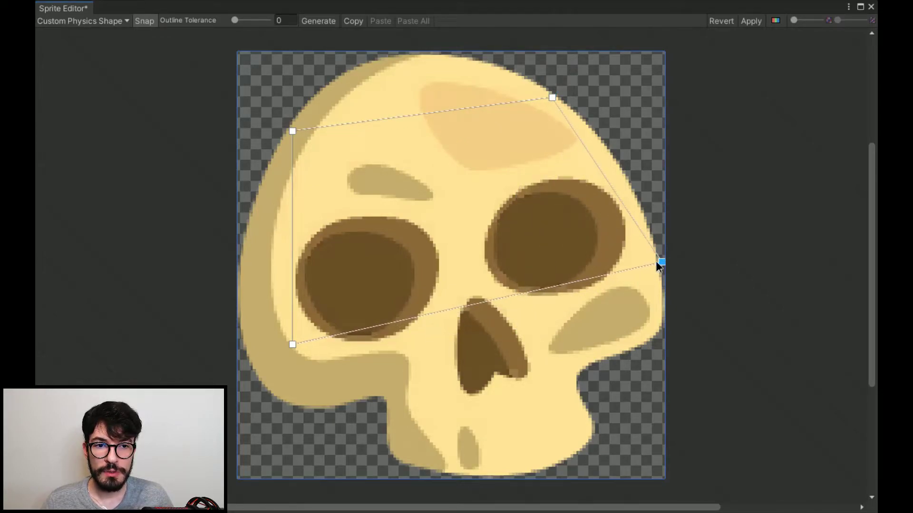
pyautogui.click(292, 344)
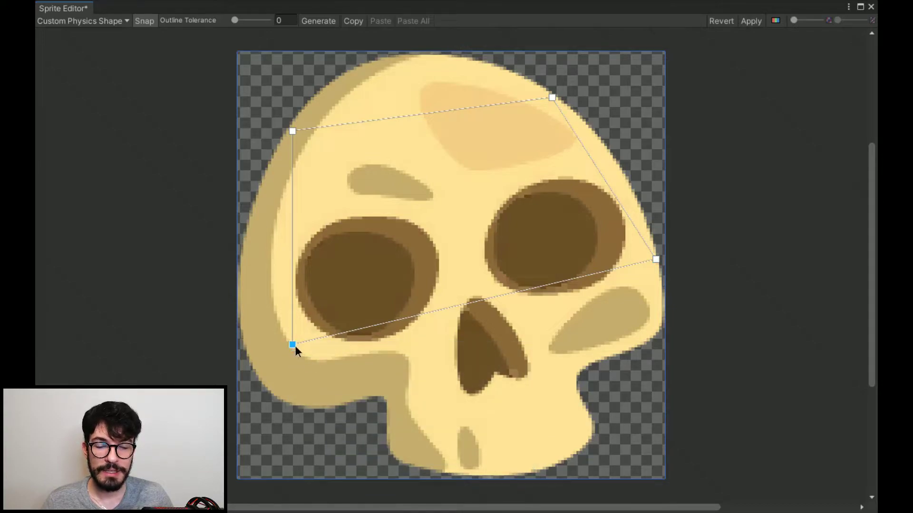
pyautogui.moveTo(292, 345); pyautogui.dragTo(525, 466)
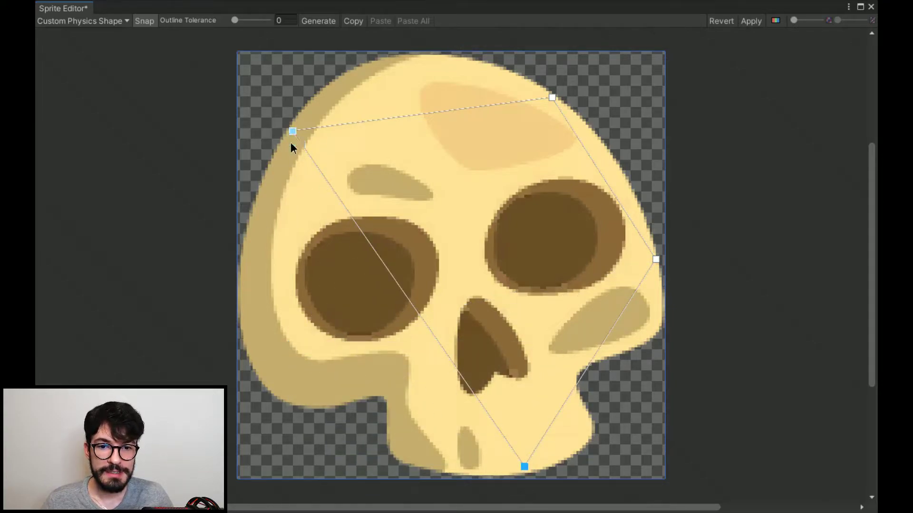
pyautogui.moveTo(292, 131); pyautogui.dragTo(377, 406)
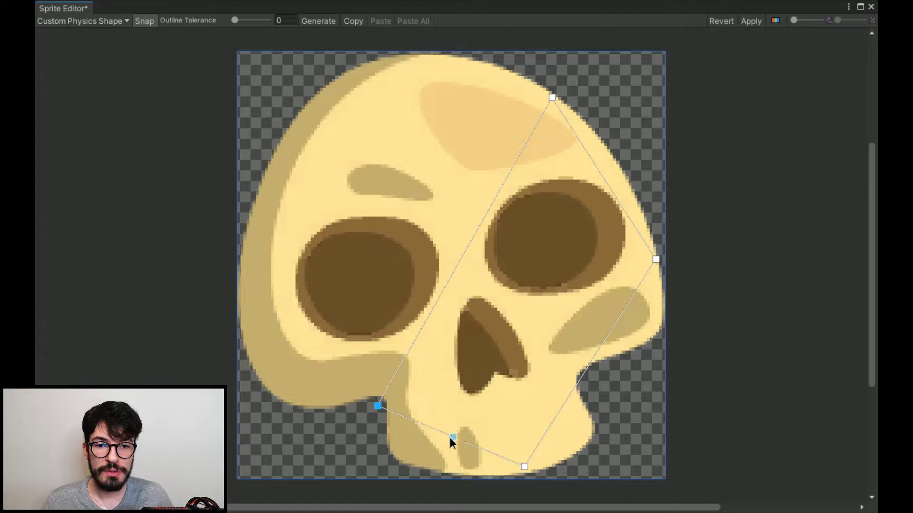
# Add and nudge vertices along the jaw, left side, top and right cheek to trace the skull.
pyautogui.moveTo(450, 440); pyautogui.dragTo(401, 466)
pyautogui.moveTo(413, 333)
pyautogui.mouseDown()
pyautogui.moveTo(291, 399)
pyautogui.moveTo(271, 398)
pyautogui.mouseUp()
pyautogui.moveTo(375, 288); pyautogui.dragTo(249, 216)
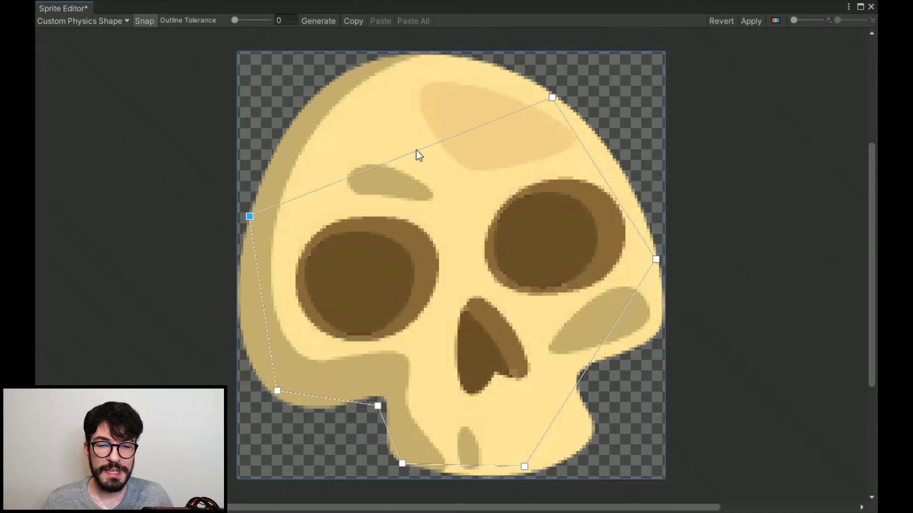
pyautogui.moveTo(416, 151); pyautogui.dragTo(334, 85)
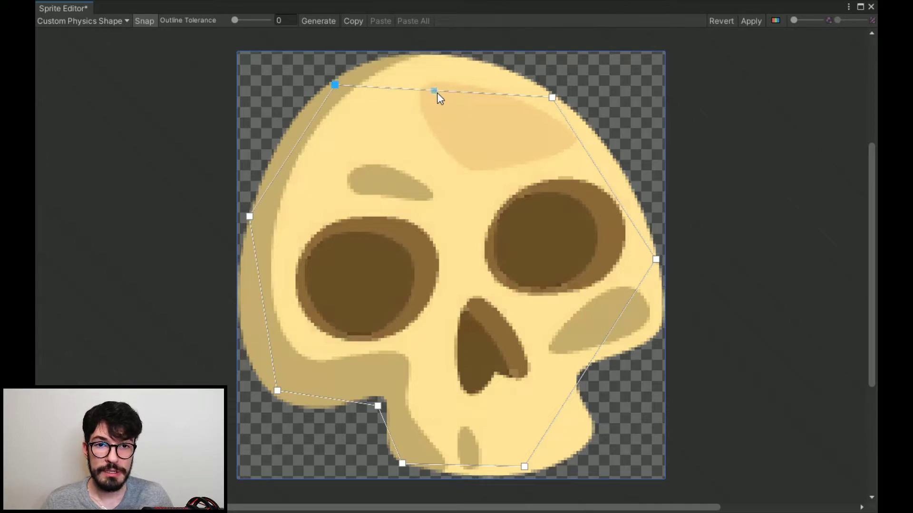
pyautogui.moveTo(434, 90); pyautogui.dragTo(445, 58)
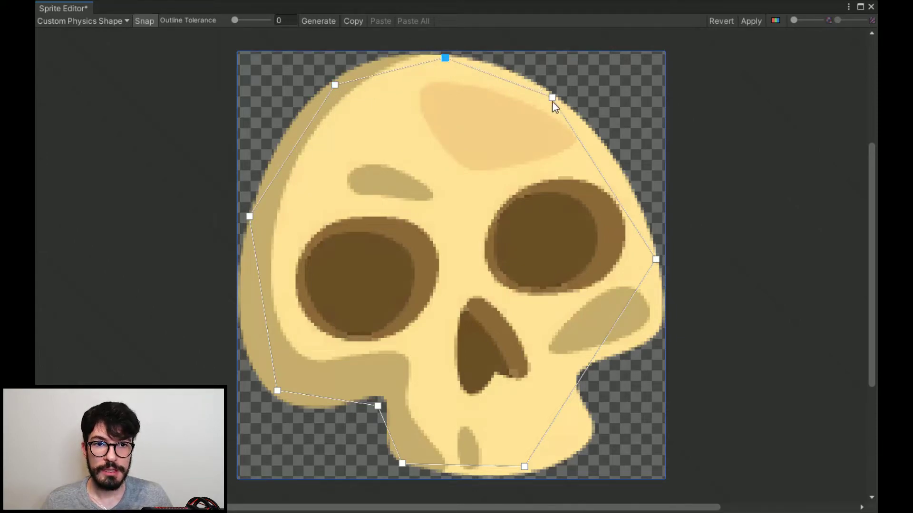
pyautogui.moveTo(552, 102); pyautogui.dragTo(564, 113)
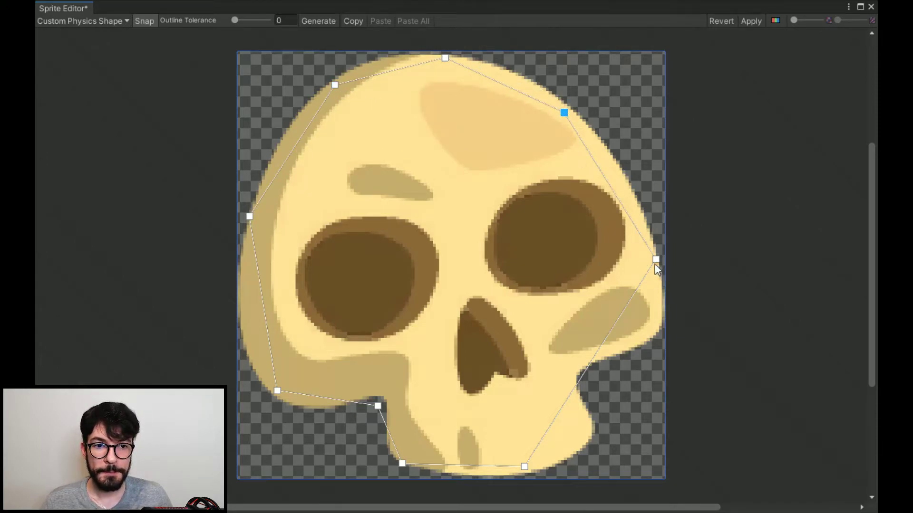
pyautogui.moveTo(655, 264); pyautogui.dragTo(652, 271)
pyautogui.moveTo(586, 373); pyautogui.dragTo(601, 353)
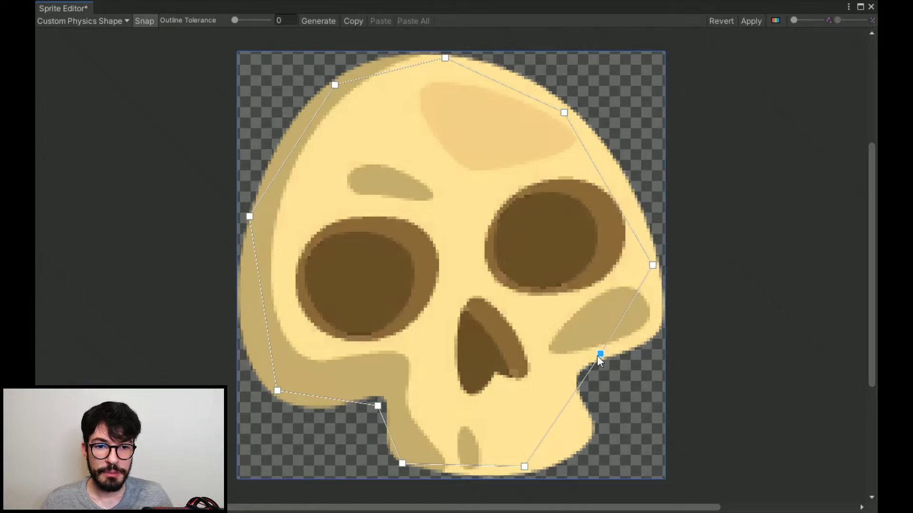
pyautogui.moveTo(570, 401); pyautogui.dragTo(594, 437)
# Apply the skull's hand-drawn physics shape and select bones_object_01 in the Hierarchy.
pyautogui.click(751, 21)
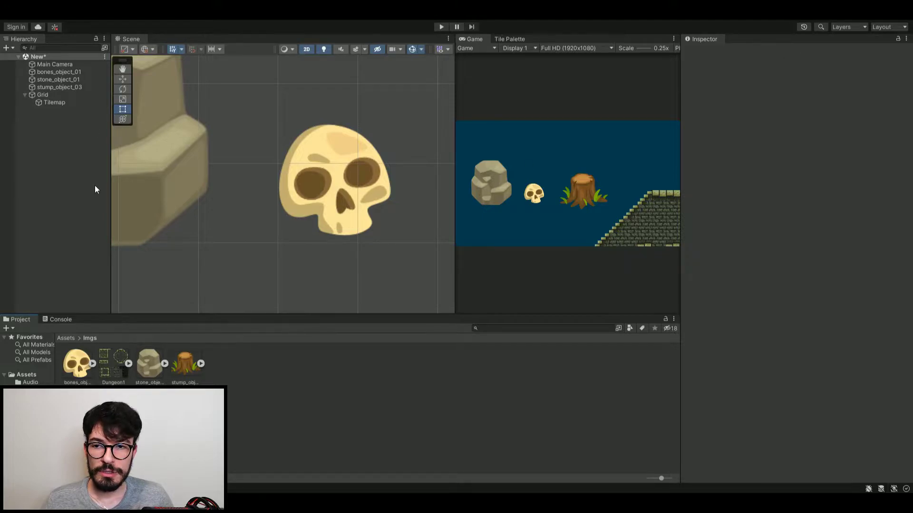
pyautogui.click(62, 88)
pyautogui.click(67, 72)
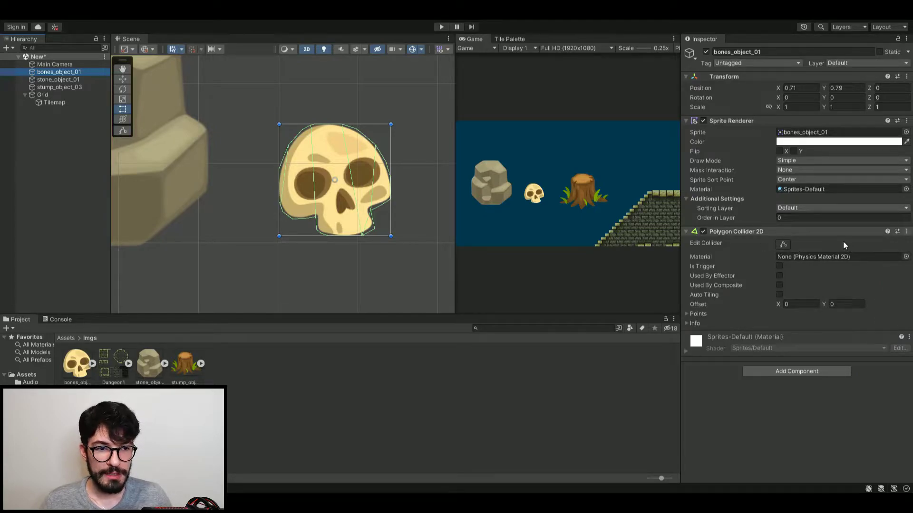
# Inspect the skull's updated Polygon Collider 2D in the Scene view, then select the stump_object_03 texture.
pyautogui.scroll(-2, 295, 132)
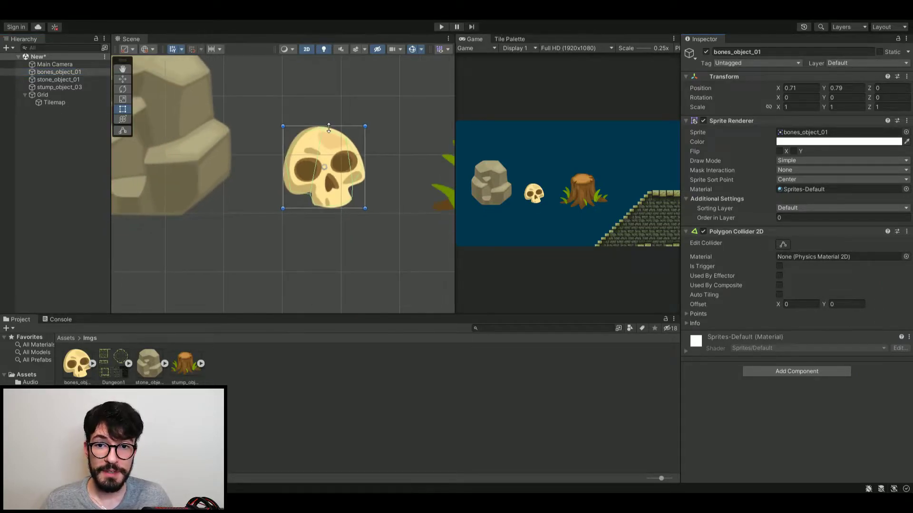
pyautogui.scroll(2, 332, 133)
pyautogui.scroll(2, 346, 147)
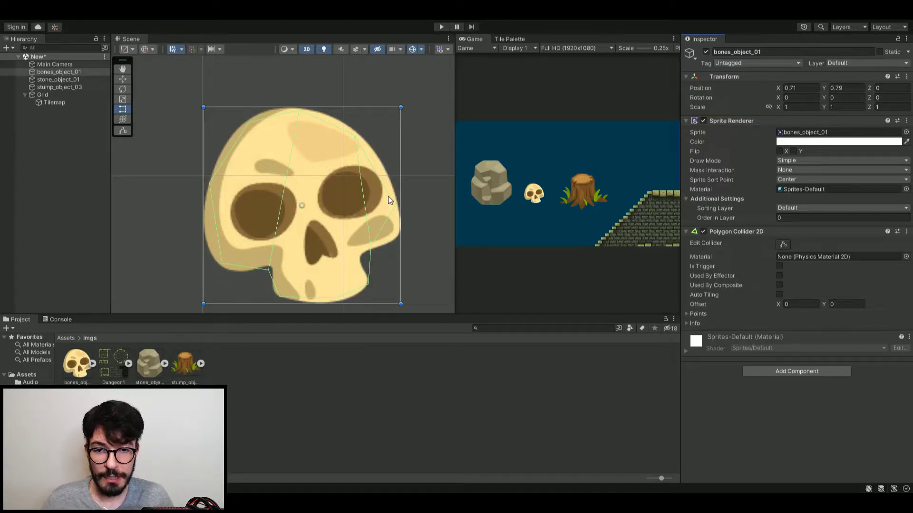
pyautogui.moveTo(312, 175); pyautogui.dragTo(312, 158, button='middle')
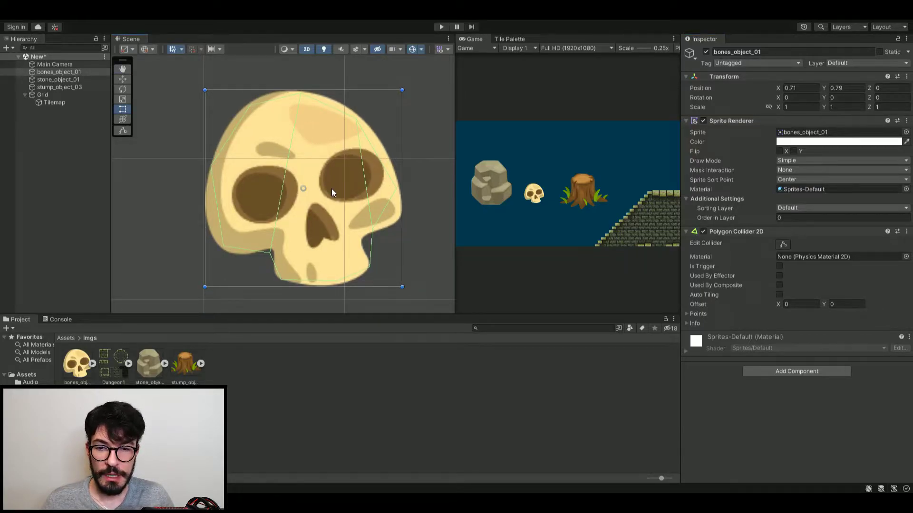
pyautogui.scroll(2, 332, 190)
pyautogui.scroll(-4, 342, 195)
pyautogui.scroll(-2, 305, 180)
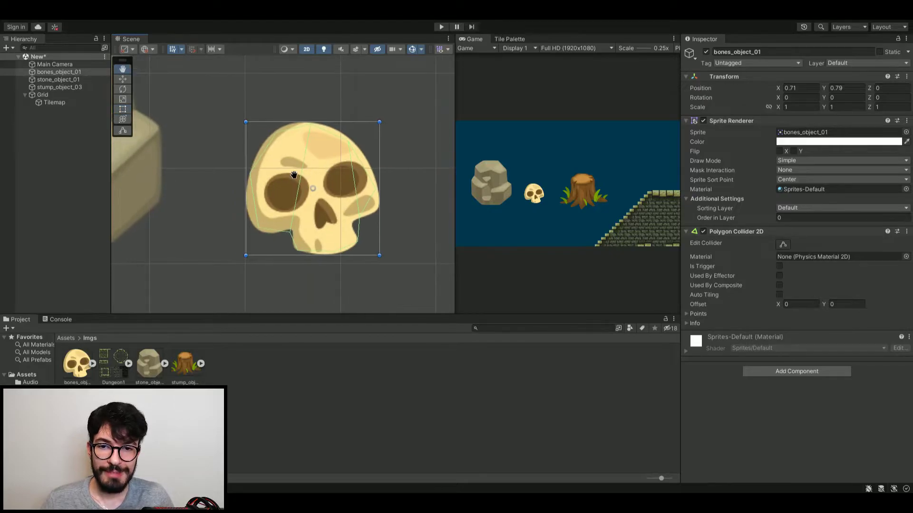
pyautogui.scroll(1, 254, 213)
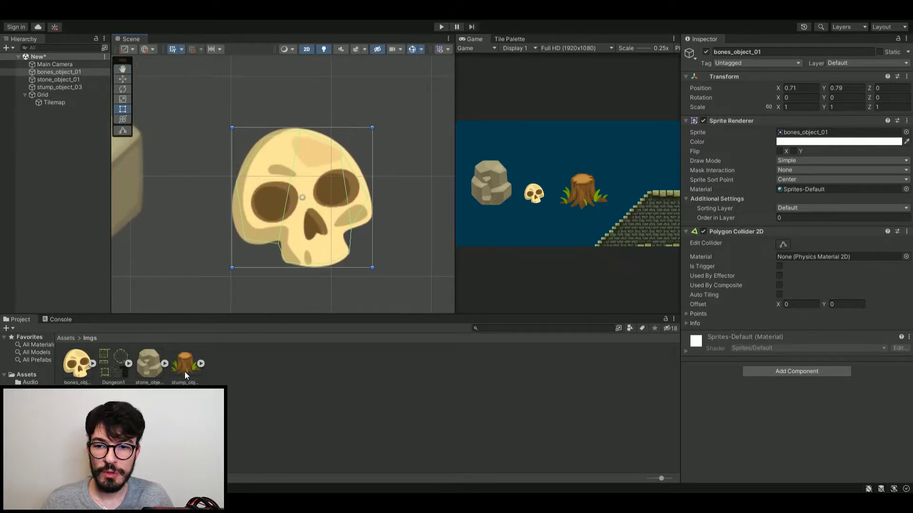
pyautogui.click(185, 366)
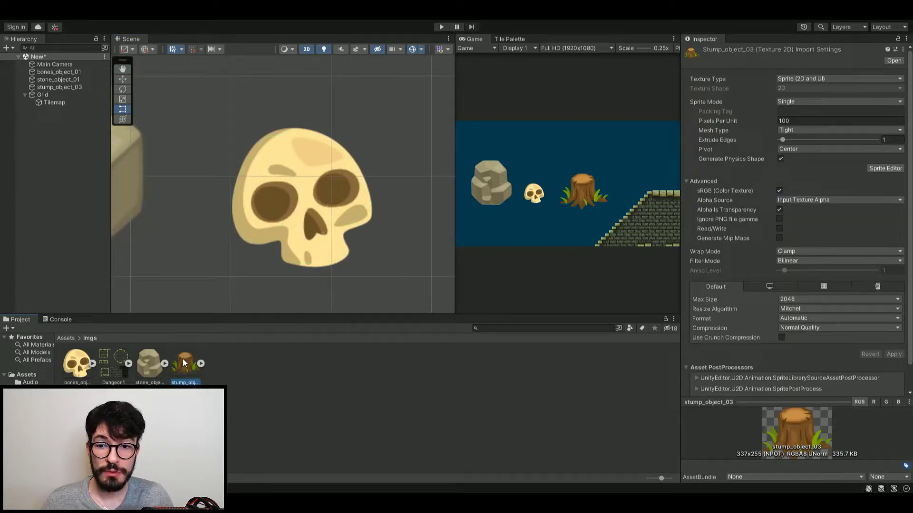
# Adjust the stump's six-point physics polygon around its lower trunk, then select the Tilemap.
pyautogui.click(882, 167)
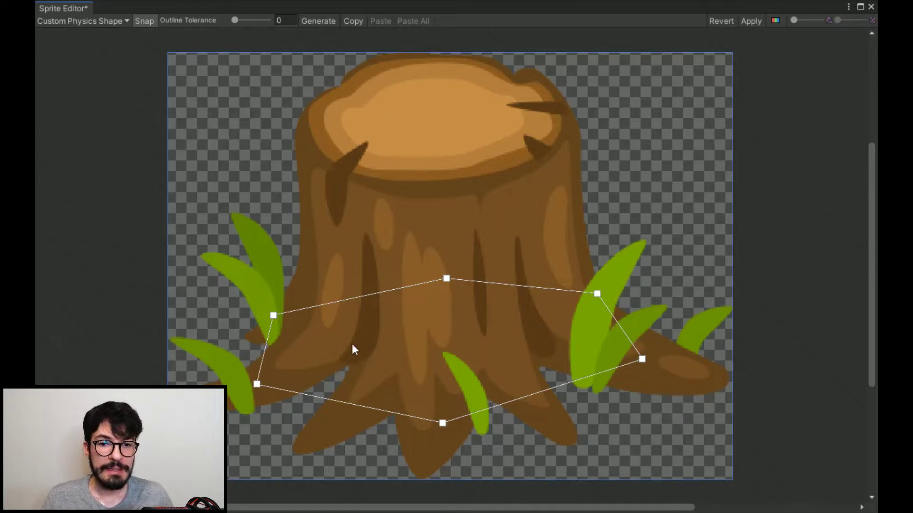
pyautogui.moveTo(443, 424); pyautogui.dragTo(444, 416)
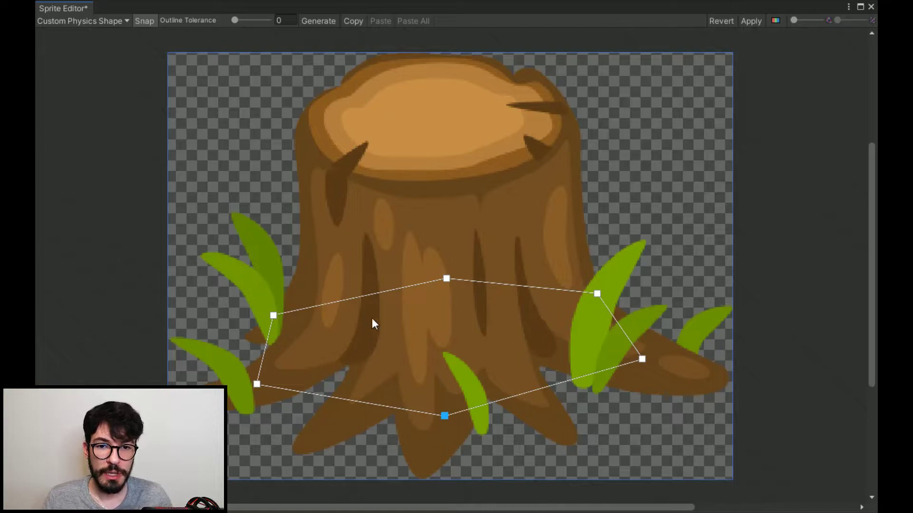
pyautogui.moveTo(448, 278); pyautogui.dragTo(440, 284)
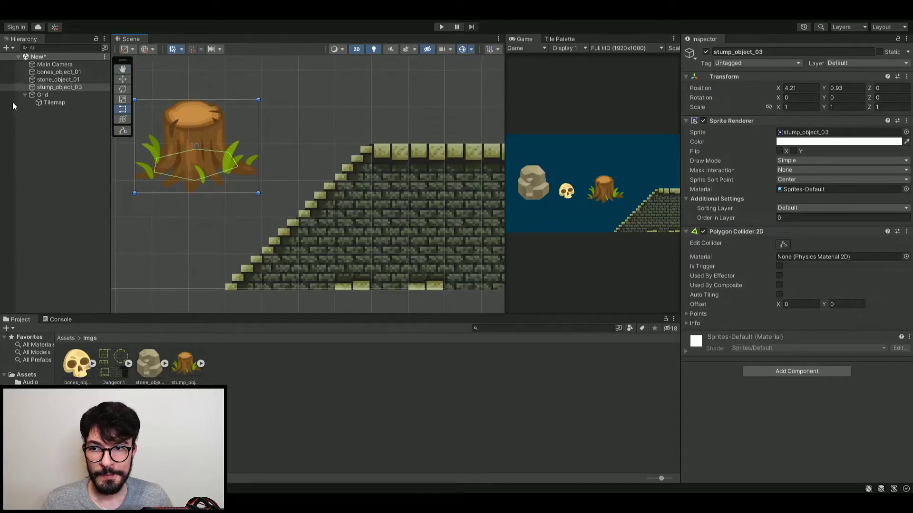
pyautogui.click(13, 103)
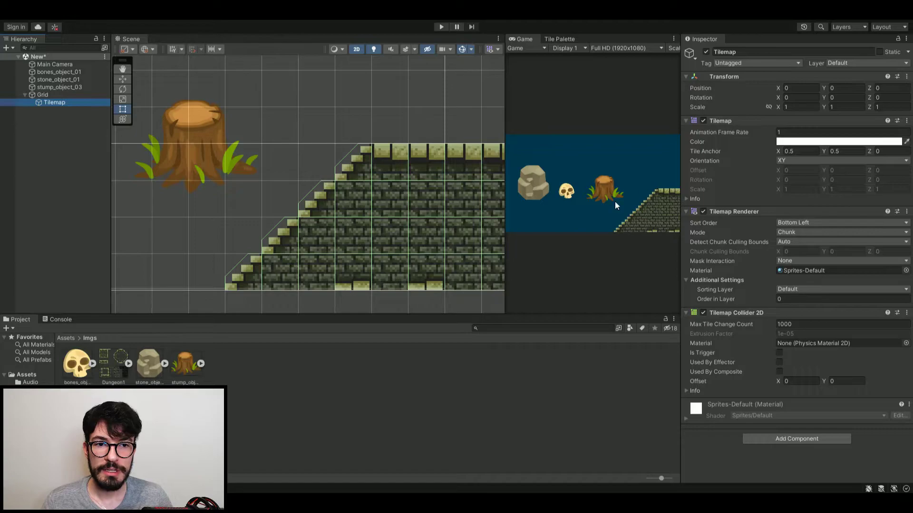
# Collapse the Tilemap and Tilemap Renderer components in the Inspector.
pyautogui.scroll(2, 346, 188)
pyautogui.scroll(-3, 346, 188)
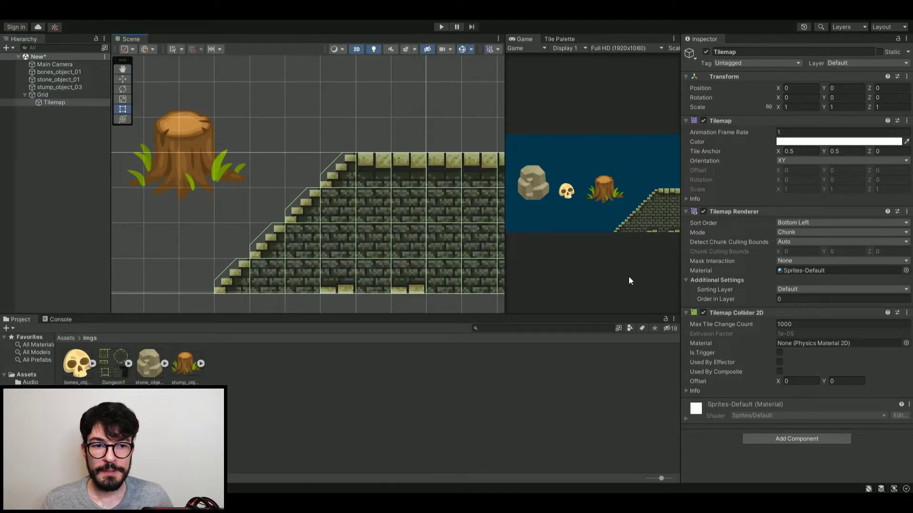
pyautogui.click(730, 212)
pyautogui.click(724, 120)
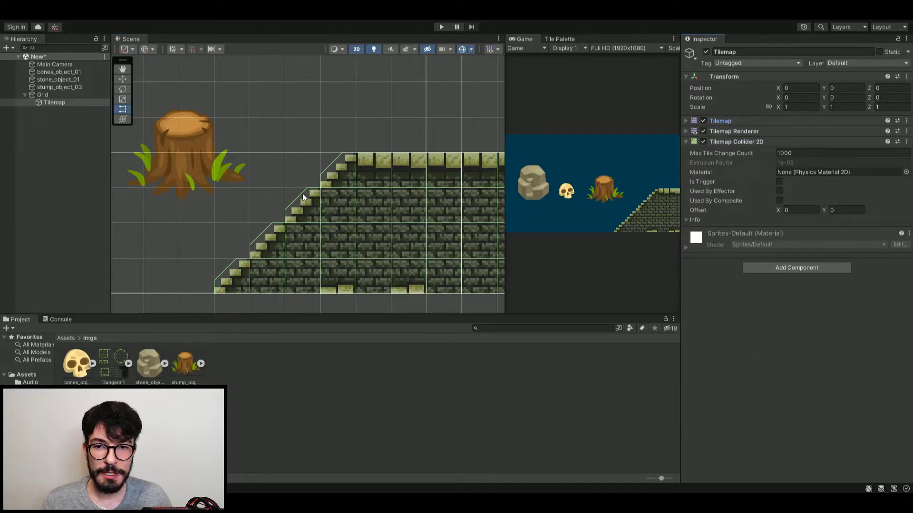
# Pan and zoom the Scene view to inspect the stair tiles' Tilemap Collider 2D.
pyautogui.moveTo(156, 126); pyautogui.dragTo(227, 147, button='middle')
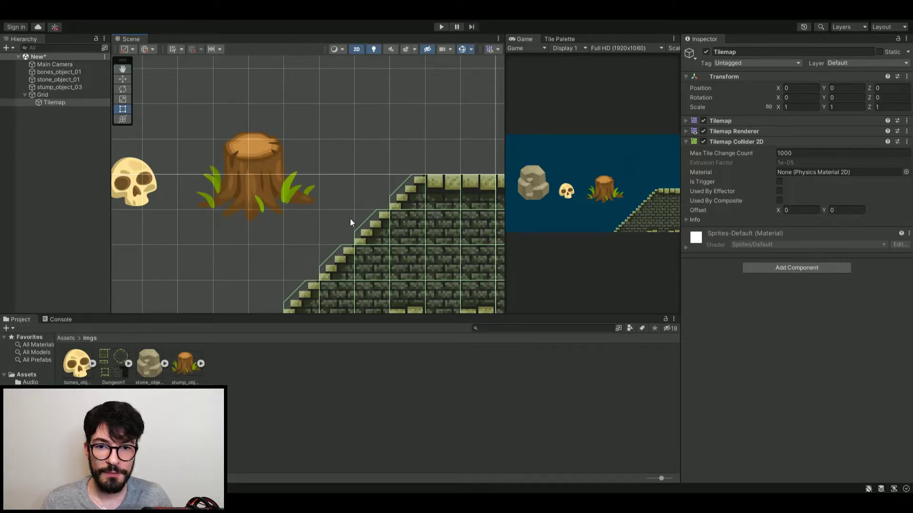
pyautogui.moveTo(350, 222); pyautogui.dragTo(404, 148, button='middle')
pyautogui.scroll(2, 314, 204)
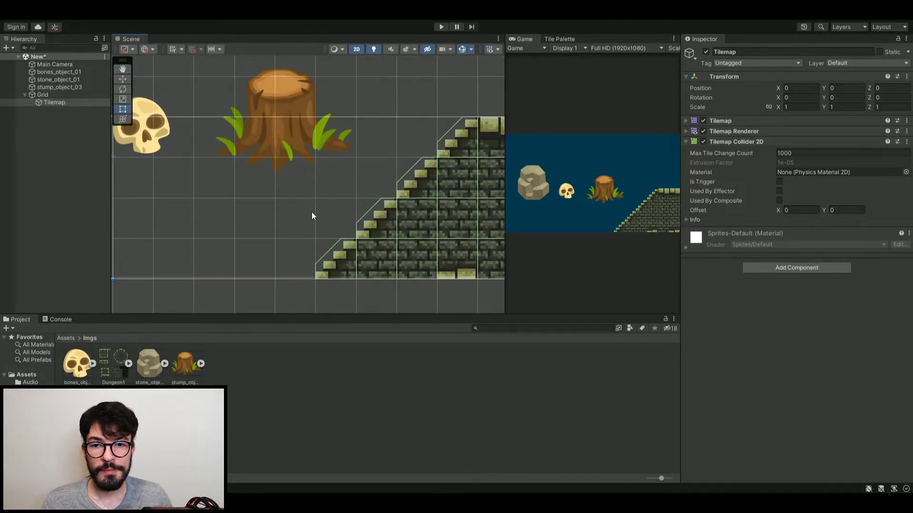
pyautogui.moveTo(261, 275)
pyautogui.mouseDown(button='middle')
pyautogui.moveTo(231, 287)
pyautogui.moveTo(269, 265)
pyautogui.moveTo(305, 286)
pyautogui.moveTo(279, 254)
pyautogui.mouseUp(button='middle')
pyautogui.scroll(1, 291, 251)
pyautogui.scroll(1, 405, 135)
pyautogui.scroll(1, 291, 247)
pyautogui.scroll(-1, 269, 274)
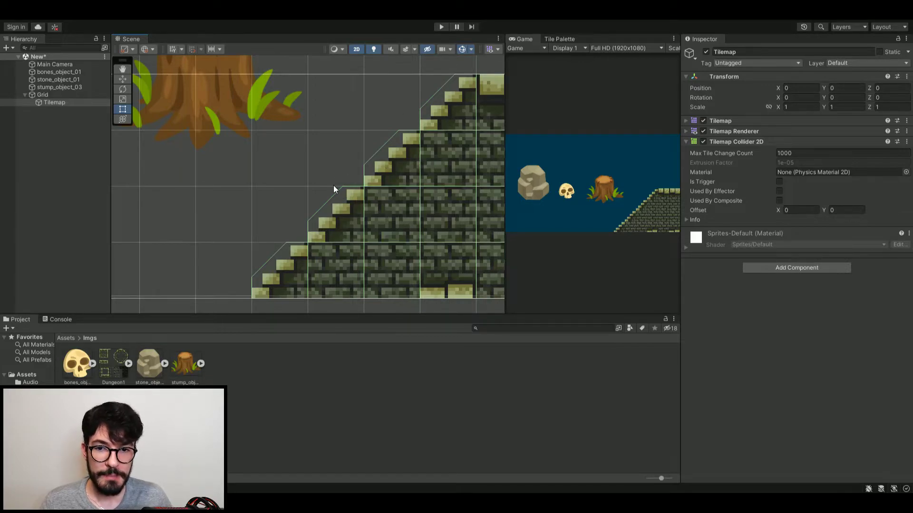
pyautogui.scroll(-1, 333, 188)
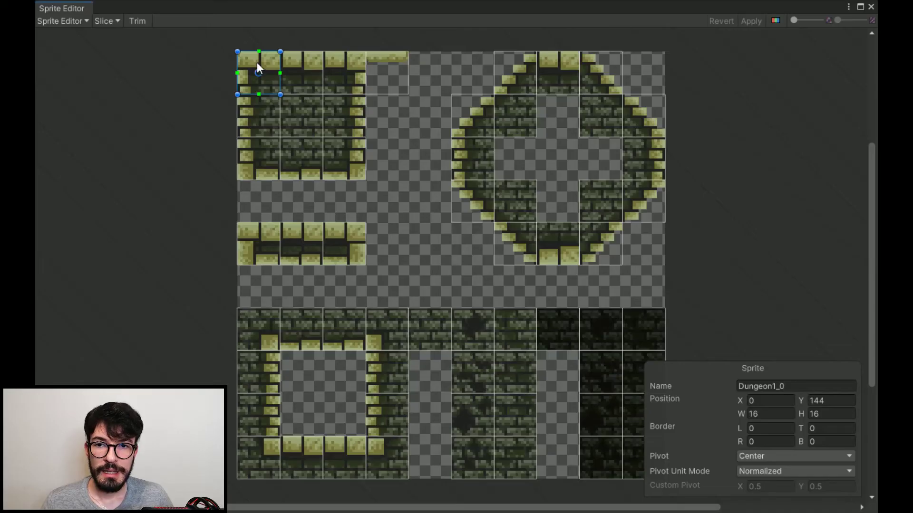
# Select the sloped Dungeon1_4 stair sprite and zoom in on it for physics shape editing.
pyautogui.click(520, 75)
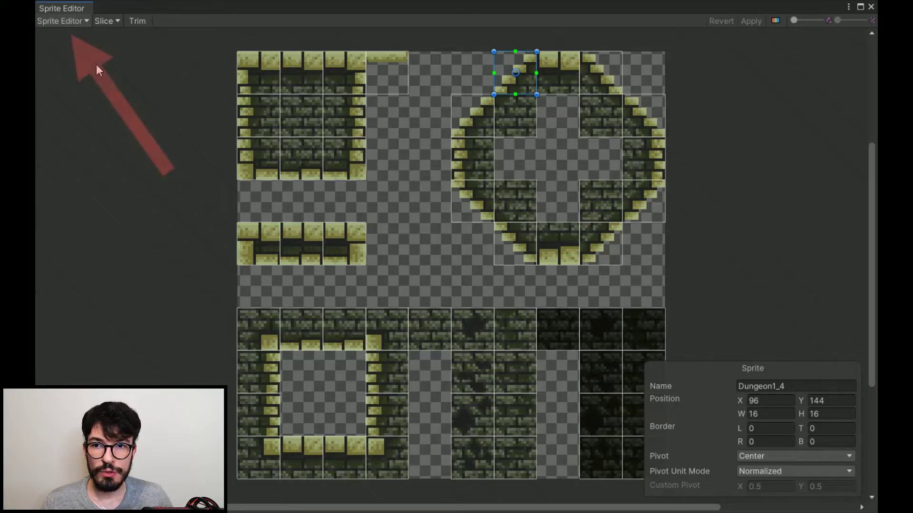
pyautogui.scroll(2, 555, 71)
pyautogui.scroll(3, 493, 75)
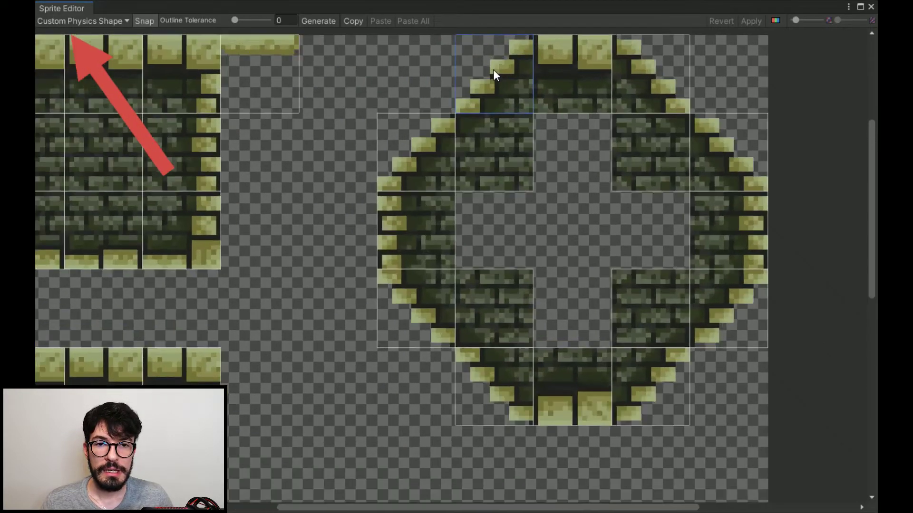
pyautogui.scroll(5, 540, 167)
pyautogui.moveTo(498, 148); pyautogui.dragTo(481, 162, button='middle')
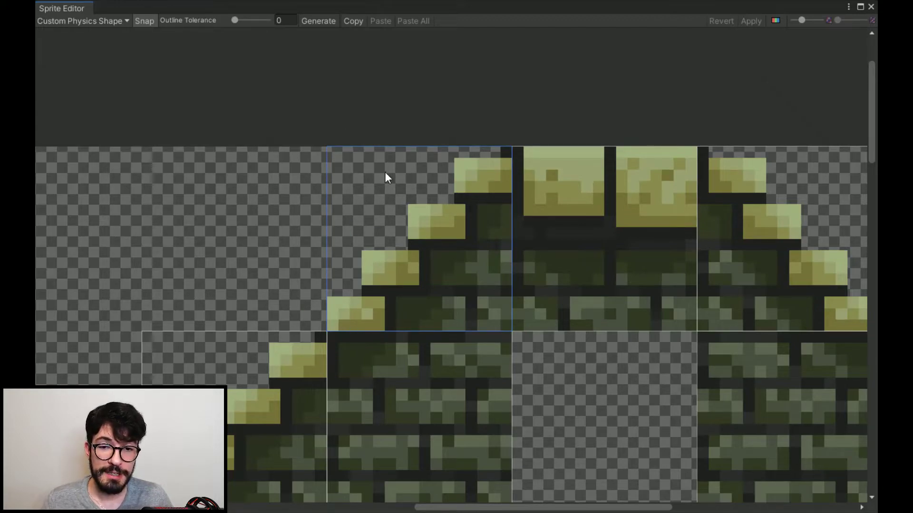
pyautogui.hscroll(2, 378, 247)
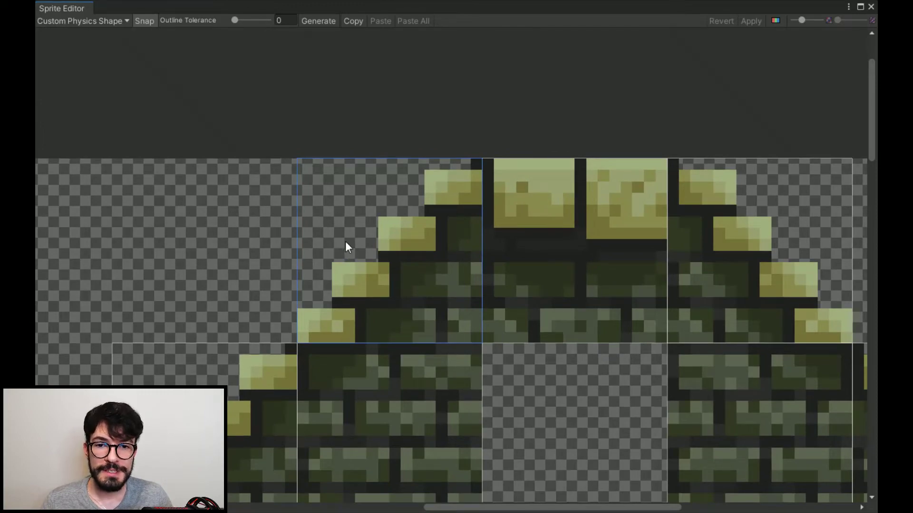
# Make the stair tile's outline a triangle with bottom-left, top-right and bottom-right corners, deleting the top-left vertex.
pyautogui.moveTo(341, 226); pyautogui.dragTo(425, 304)
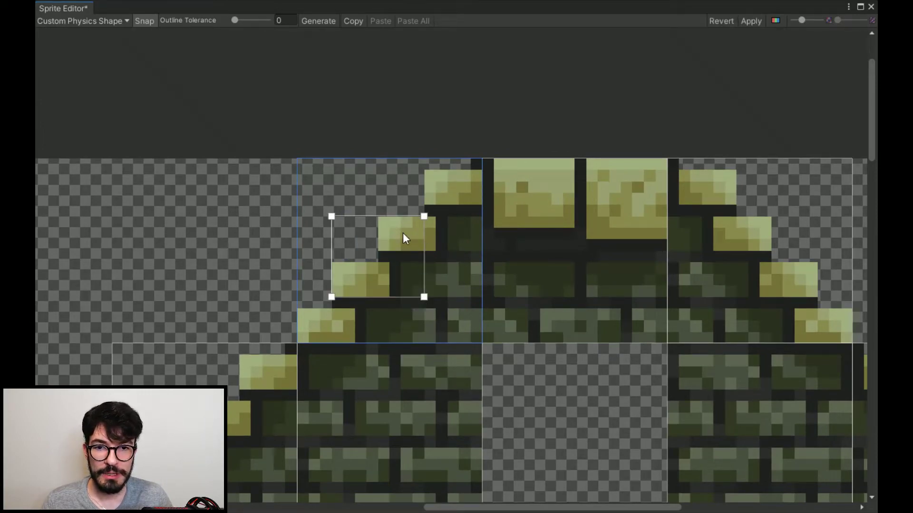
pyautogui.moveTo(424, 217); pyautogui.dragTo(481, 159)
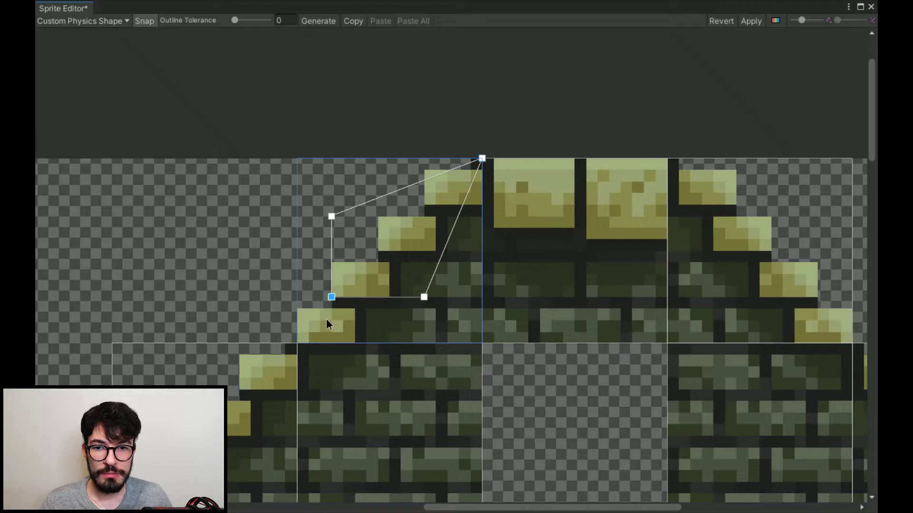
pyautogui.moveTo(331, 297); pyautogui.dragTo(297, 344)
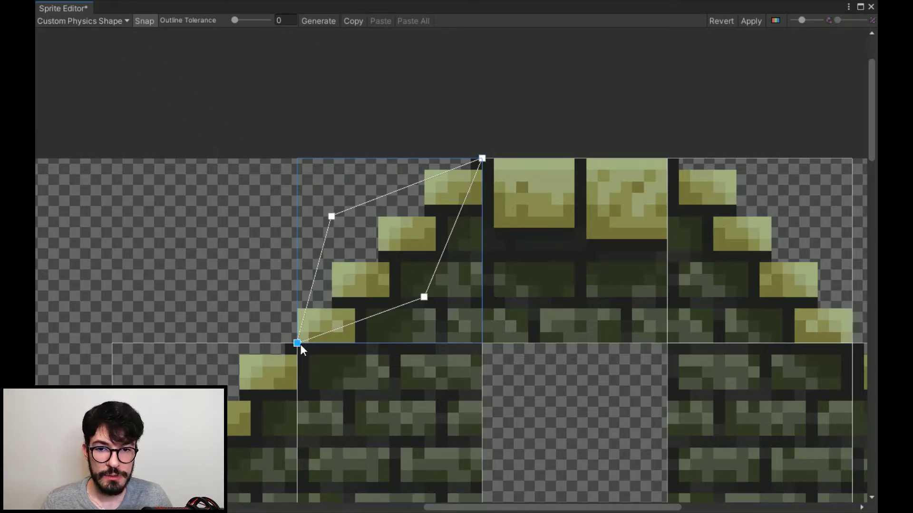
pyautogui.click(331, 217)
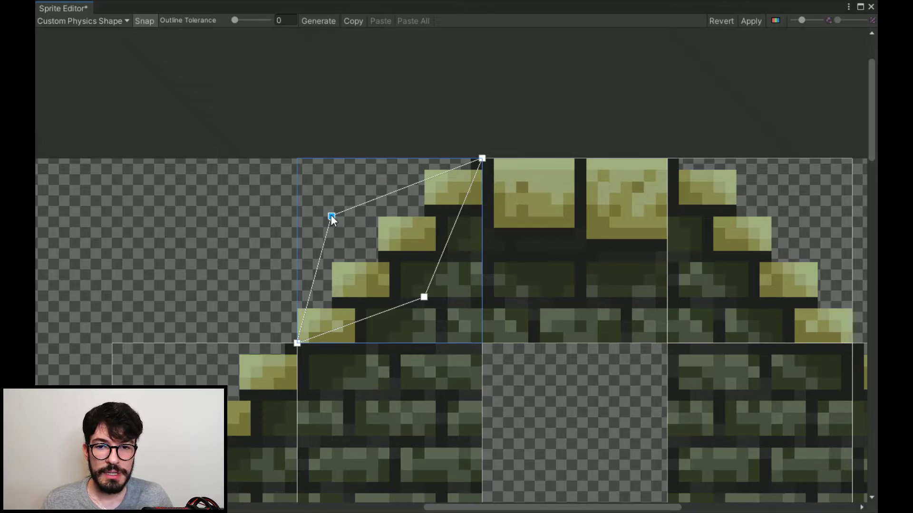
pyautogui.press('Delete')
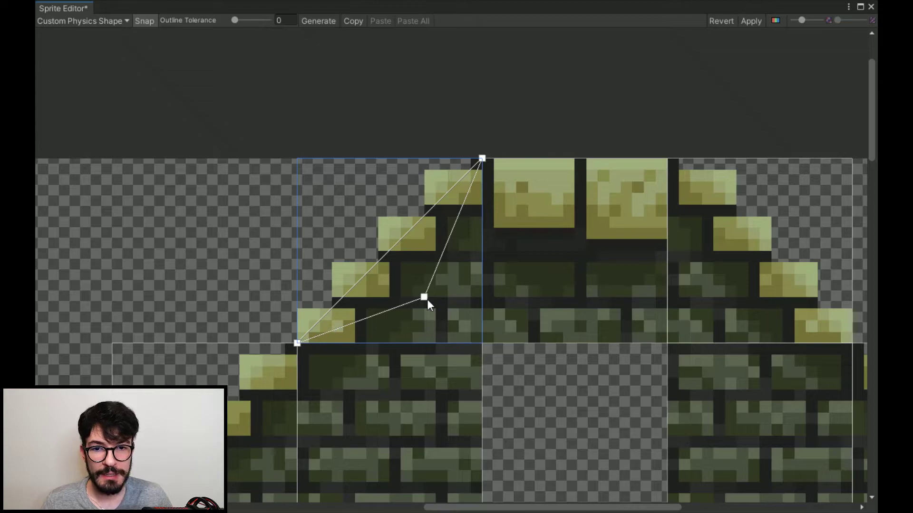
pyautogui.moveTo(425, 298); pyautogui.dragTo(483, 344)
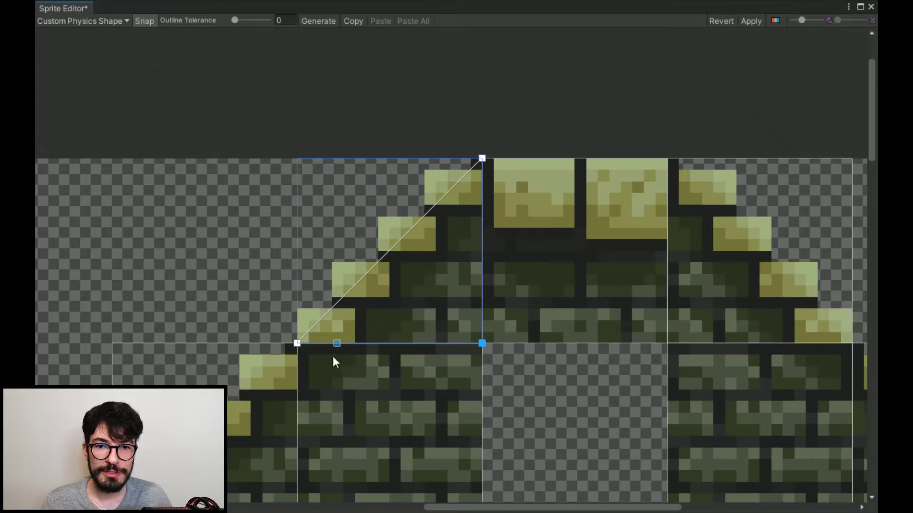
pyautogui.click(751, 21)
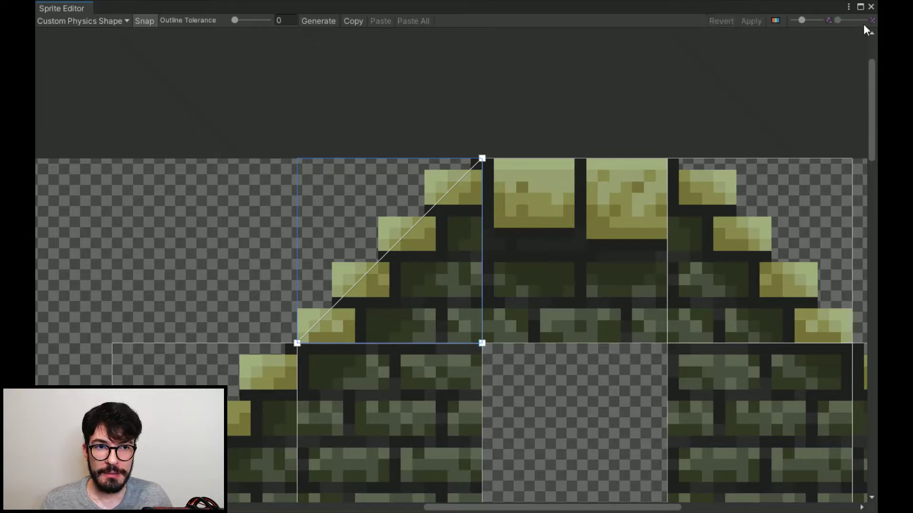
pyautogui.click(871, 6)
pyautogui.click(64, 103)
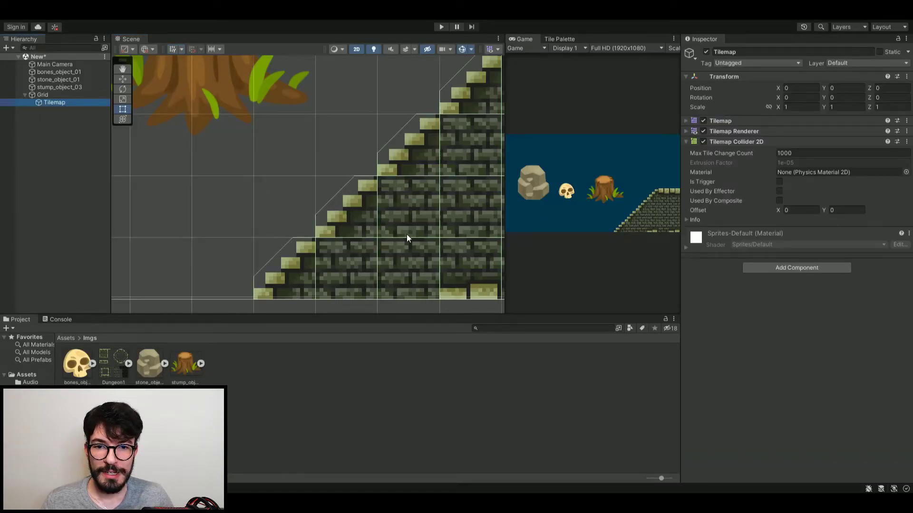
pyautogui.click(910, 143)
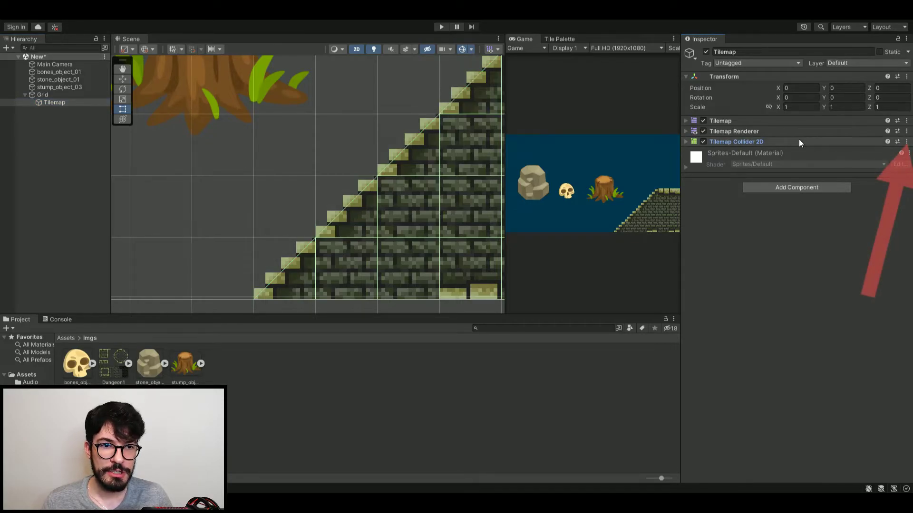
pyautogui.click(798, 142)
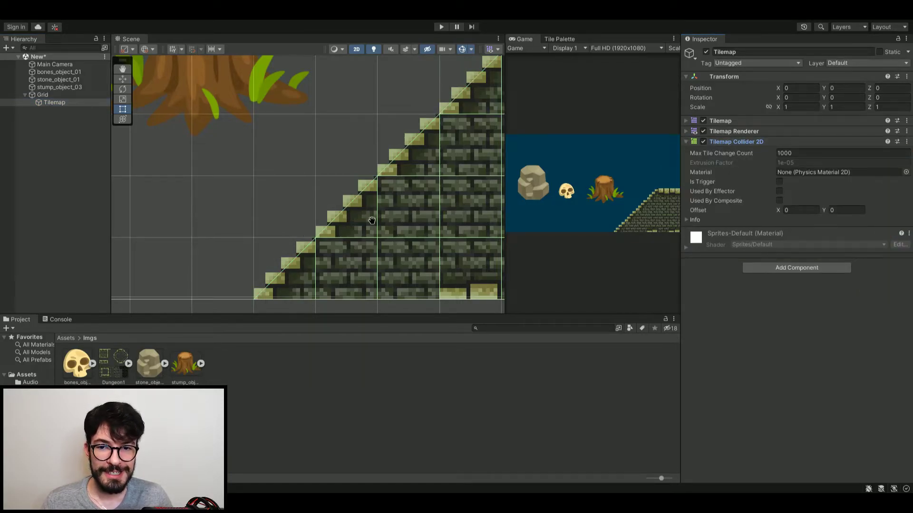
pyautogui.moveTo(369, 216); pyautogui.dragTo(347, 227, button='middle')
pyautogui.scroll(-3, 327, 213)
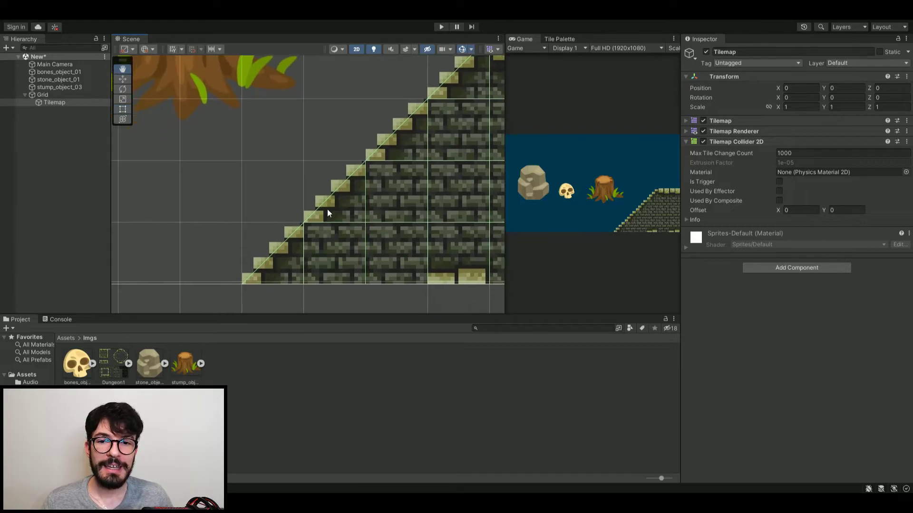
pyautogui.scroll(1, 332, 240)
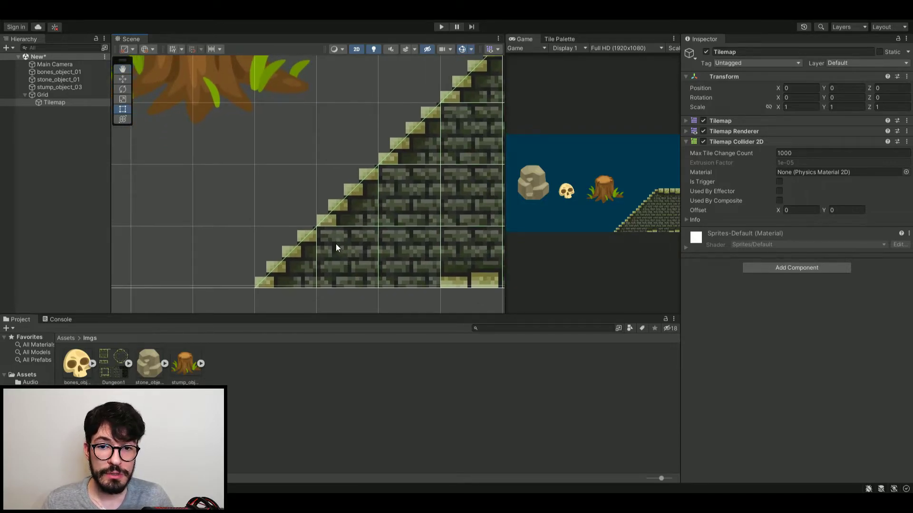
pyautogui.scroll(1, 307, 257)
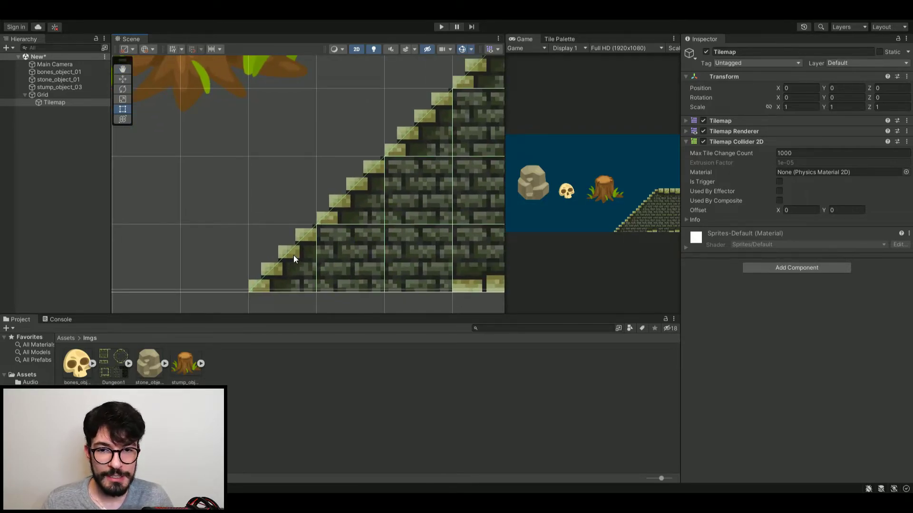
pyautogui.scroll(2, 306, 245)
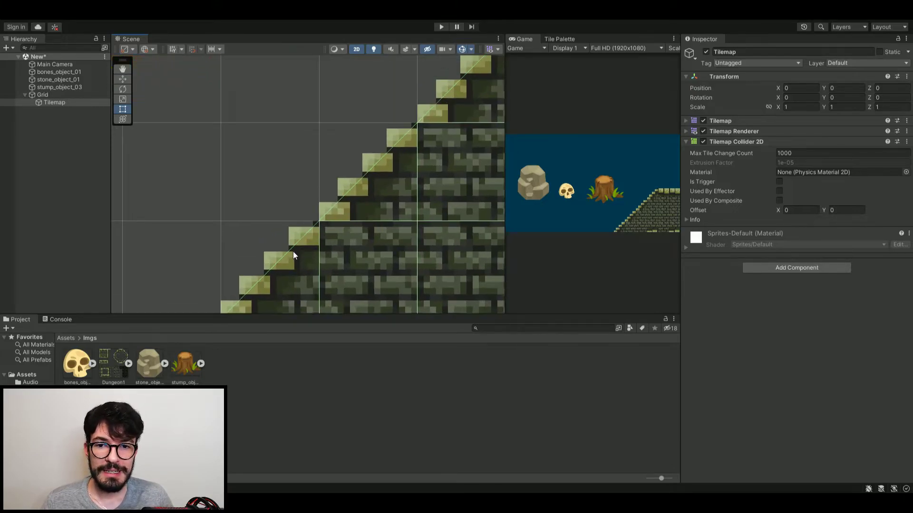
pyautogui.scroll(2, 293, 252)
pyautogui.scroll(1, 329, 198)
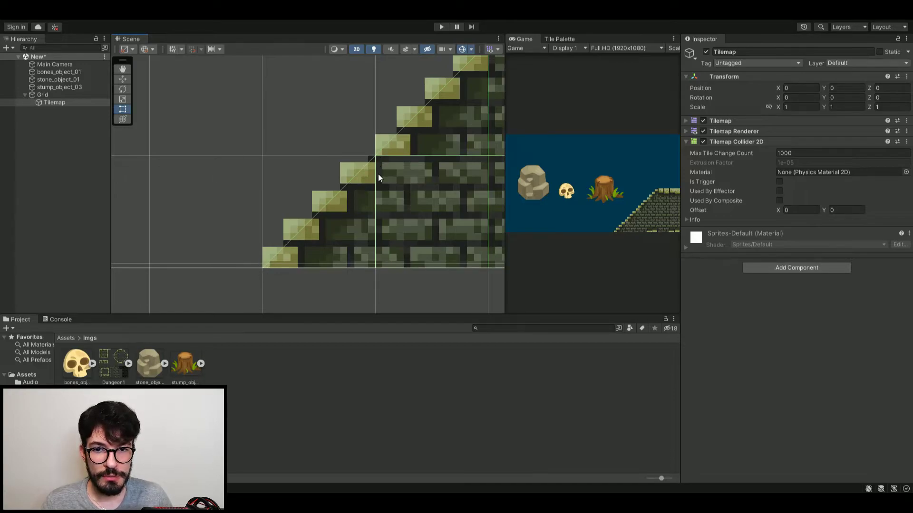
pyautogui.scroll(1, 336, 246)
pyautogui.scroll(1, 298, 281)
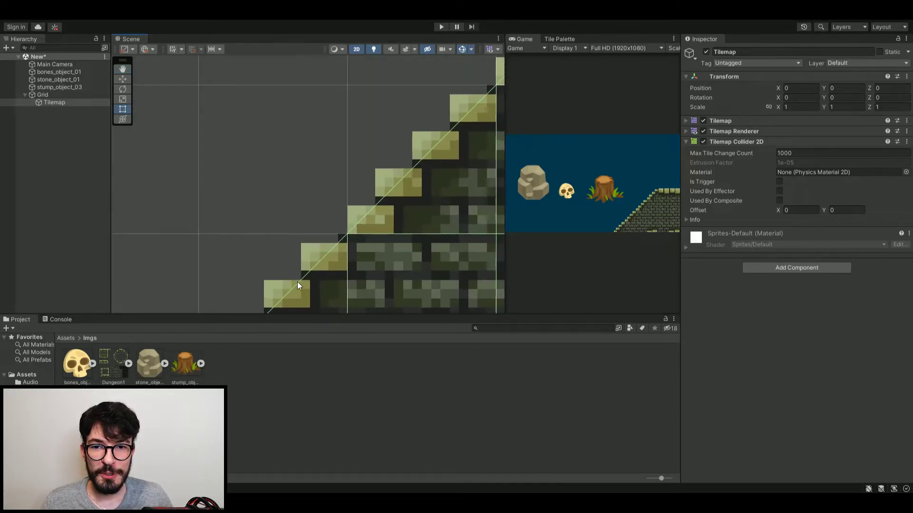
pyautogui.scroll(1, 361, 209)
pyautogui.scroll(-4, 391, 191)
pyautogui.scroll(-1, 366, 220)
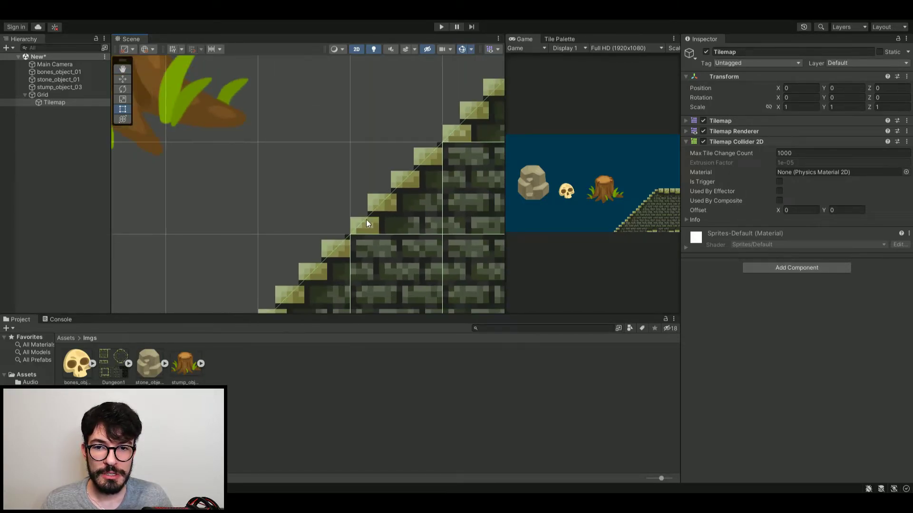
pyautogui.scroll(-4, 279, 300)
pyautogui.scroll(-3, 326, 243)
pyautogui.moveTo(326, 244)
pyautogui.mouseDown(button='middle')
pyautogui.moveTo(333, 229)
pyautogui.moveTo(206, 278)
pyautogui.mouseUp(button='middle')
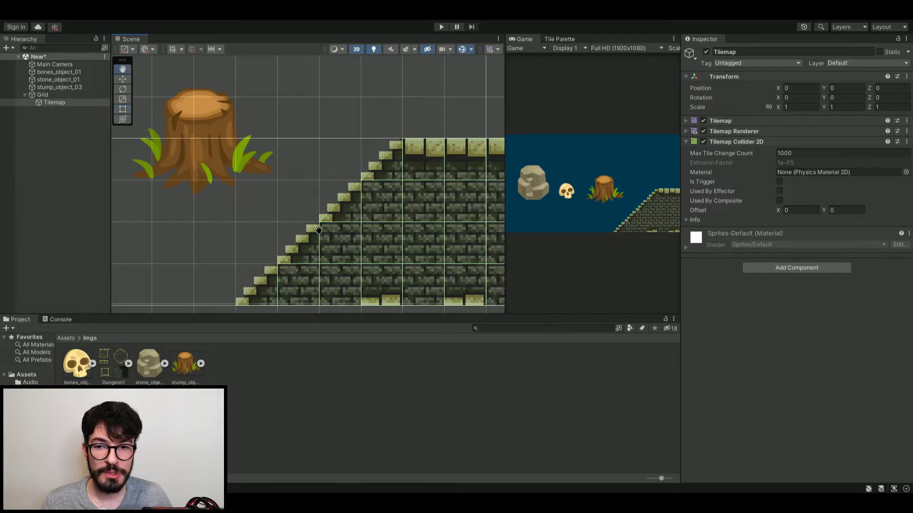
pyautogui.moveTo(226, 307); pyautogui.dragTo(312, 247, button='middle')
pyautogui.scroll(1, 311, 245)
pyautogui.scroll(1, 314, 238)
pyautogui.scroll(1, 314, 236)
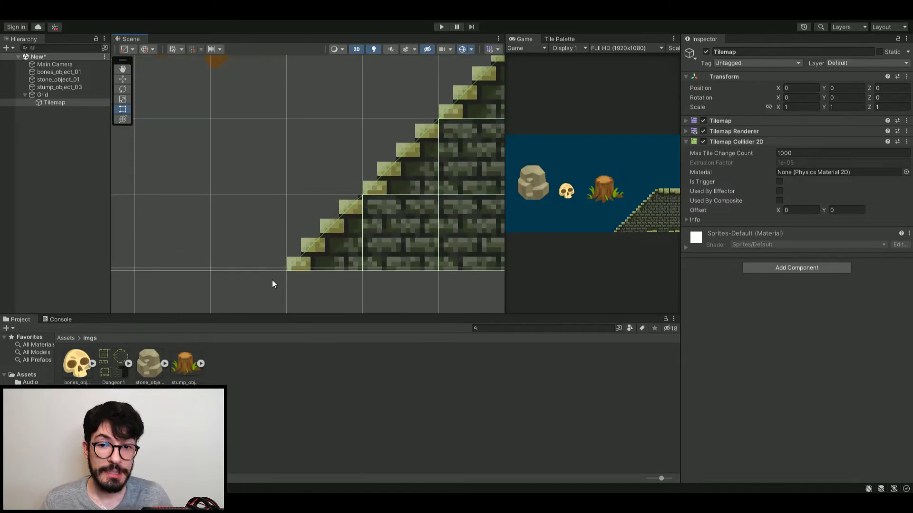
pyautogui.scroll(1, 295, 263)
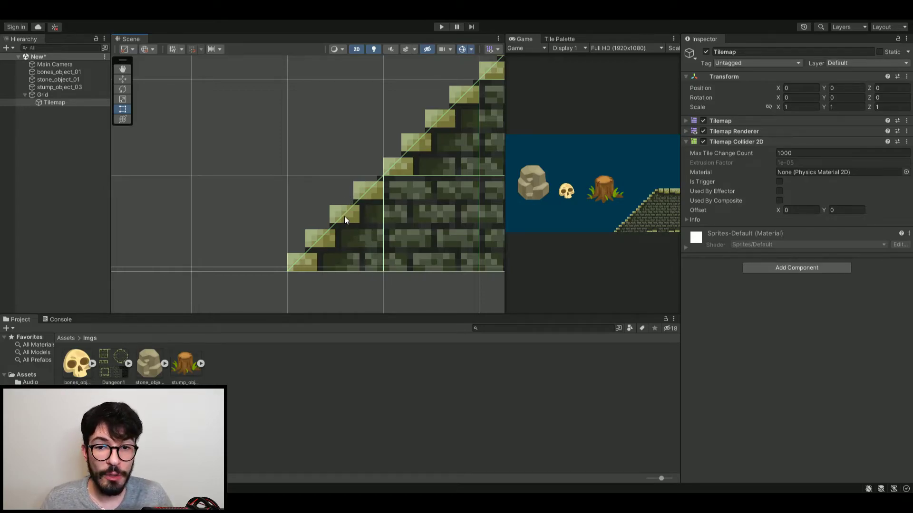
pyautogui.scroll(1, 387, 176)
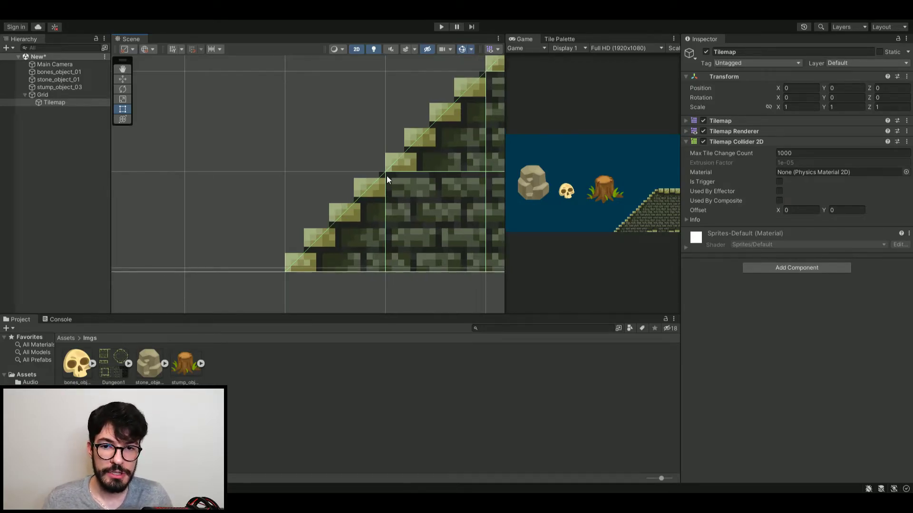
pyautogui.scroll(1, 332, 216)
pyautogui.scroll(-2, 331, 221)
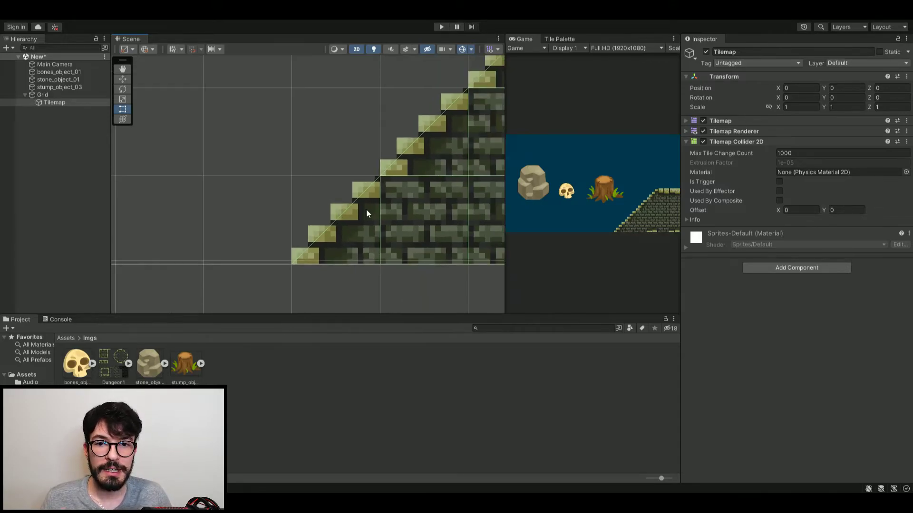
pyautogui.scroll(-1, 362, 210)
pyautogui.scroll(-2, 362, 228)
pyautogui.moveTo(337, 212); pyautogui.dragTo(291, 217, button='middle')
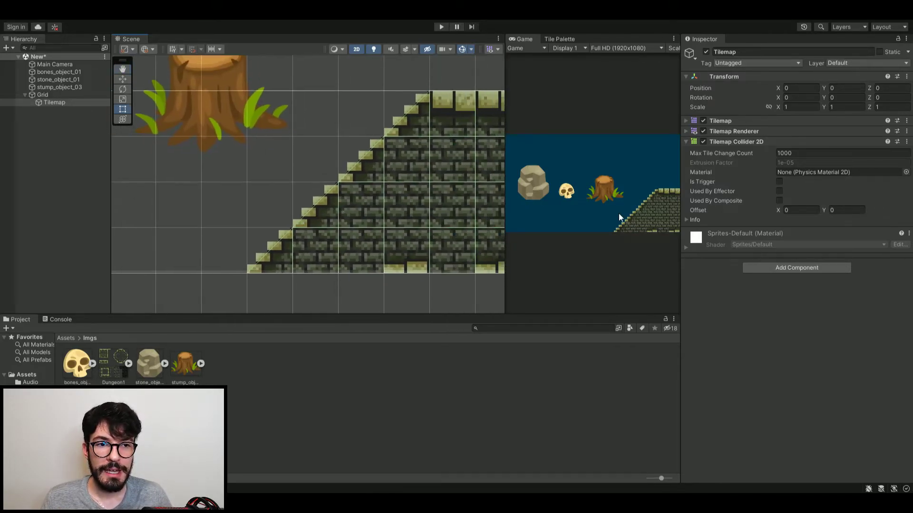
# Add a Composite Collider 2D to the Tilemap and tick Used By Composite on its Tilemap Collider 2D.
pyautogui.click(773, 267)
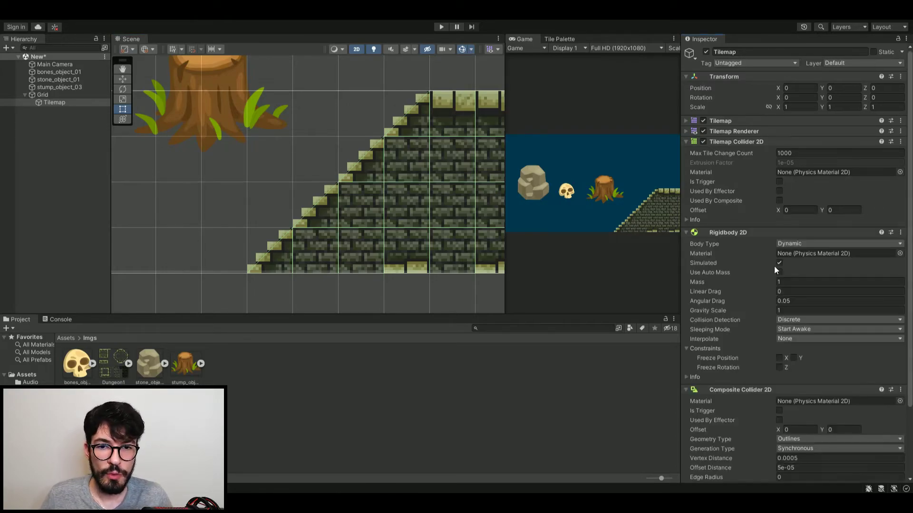
pyautogui.scroll(-2, 760, 257)
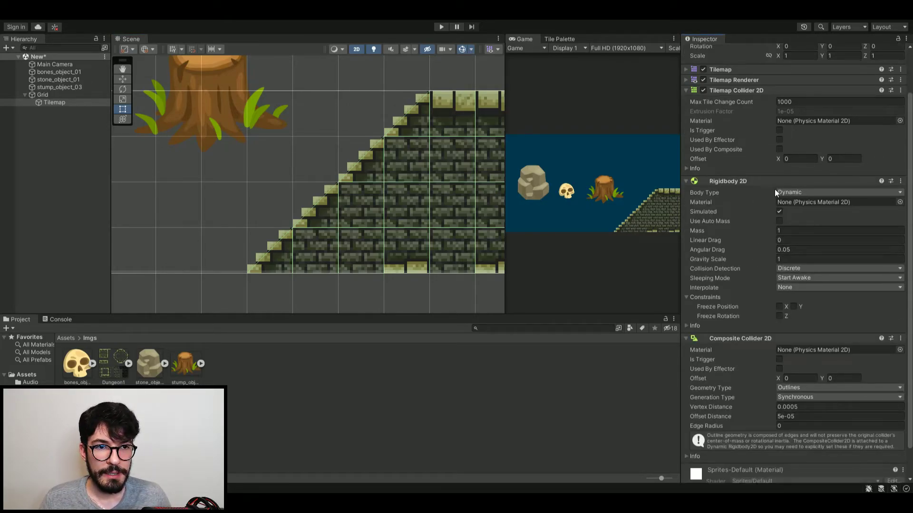
pyautogui.scroll(-1, 775, 189)
pyautogui.click(751, 155)
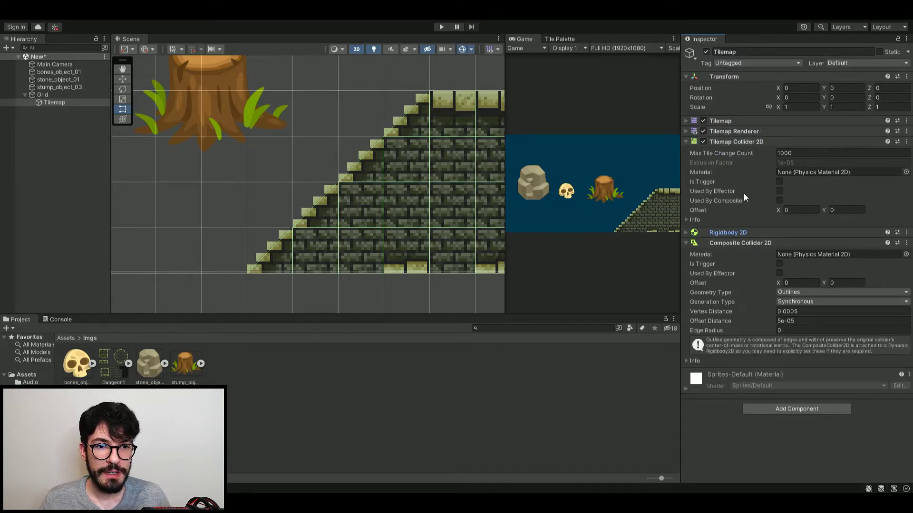
pyautogui.click(778, 200)
# Pan and zoom the Scene view across the tilemap to inspect the merged collider.
pyautogui.moveTo(347, 199); pyautogui.dragTo(278, 192, button='middle')
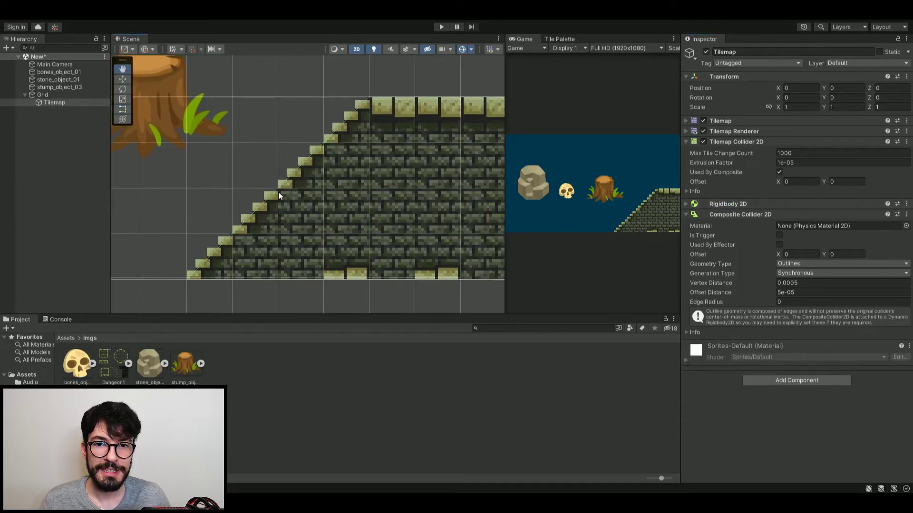
pyautogui.hscroll(3, 309, 190)
pyautogui.hscroll(5, 355, 187)
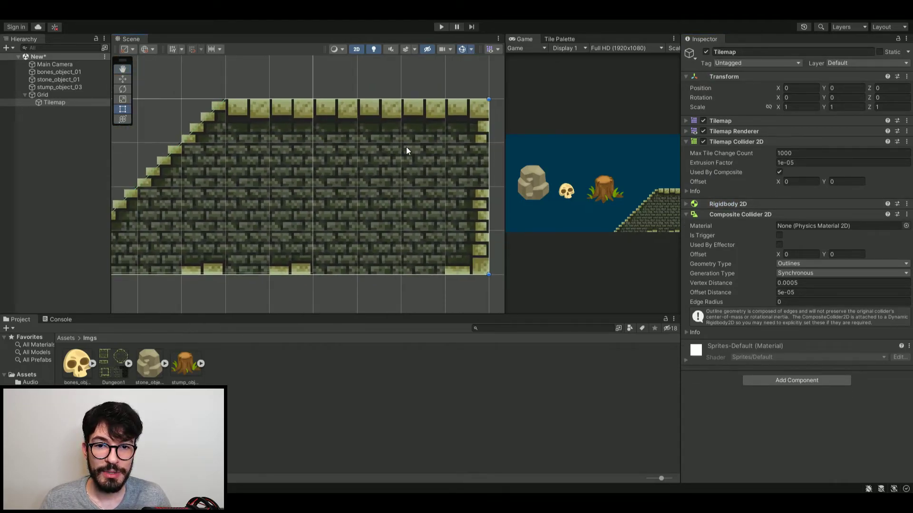
pyautogui.scroll(-1, 280, 230)
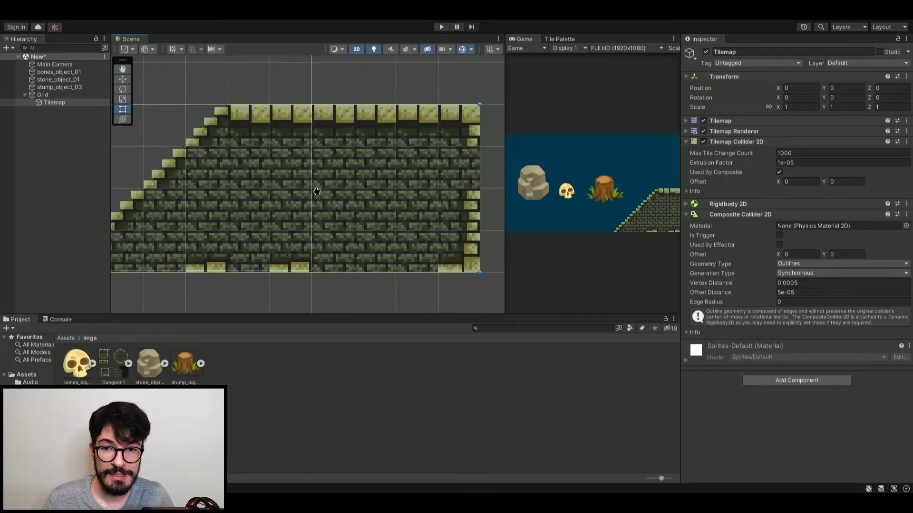
pyautogui.moveTo(316, 192); pyautogui.dragTo(359, 194, button='middle')
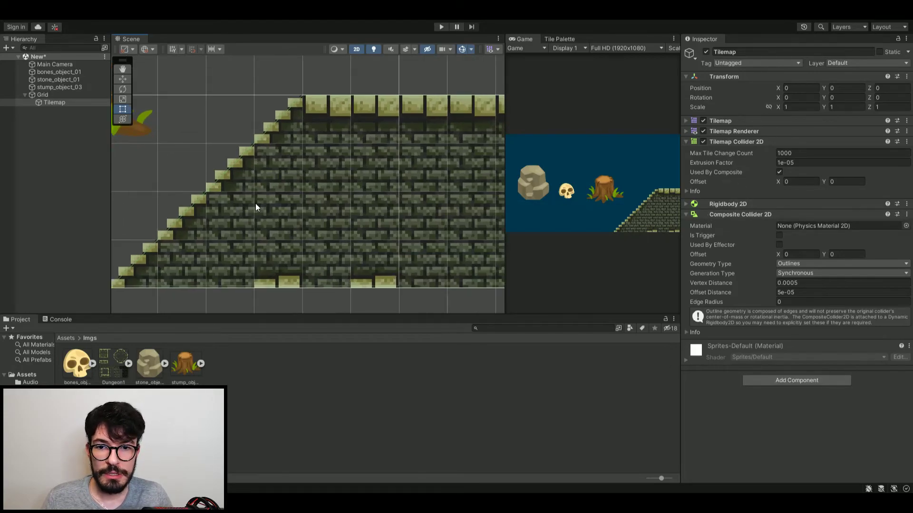
pyautogui.scroll(-1, 343, 184)
pyautogui.scroll(-2, 177, 240)
pyautogui.moveTo(476, 144); pyautogui.dragTo(411, 134, button='middle')
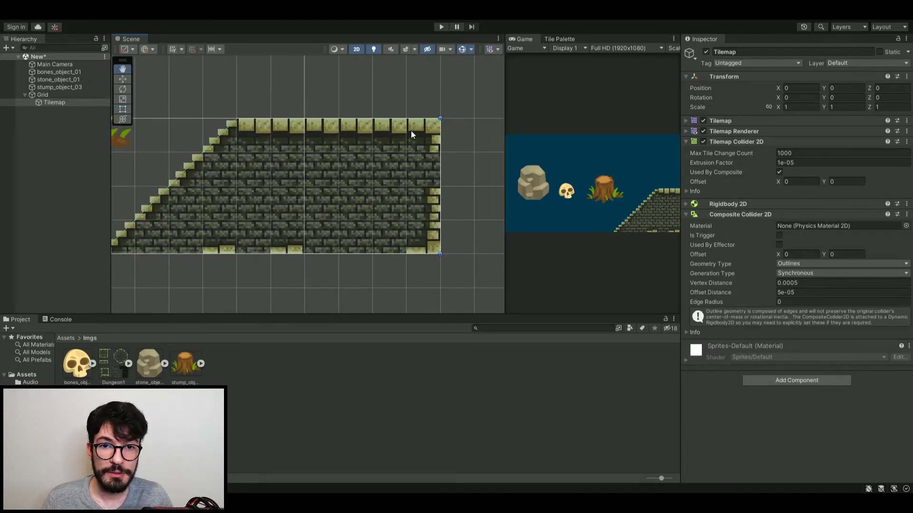
pyautogui.moveTo(111, 190); pyautogui.dragTo(115, 191)
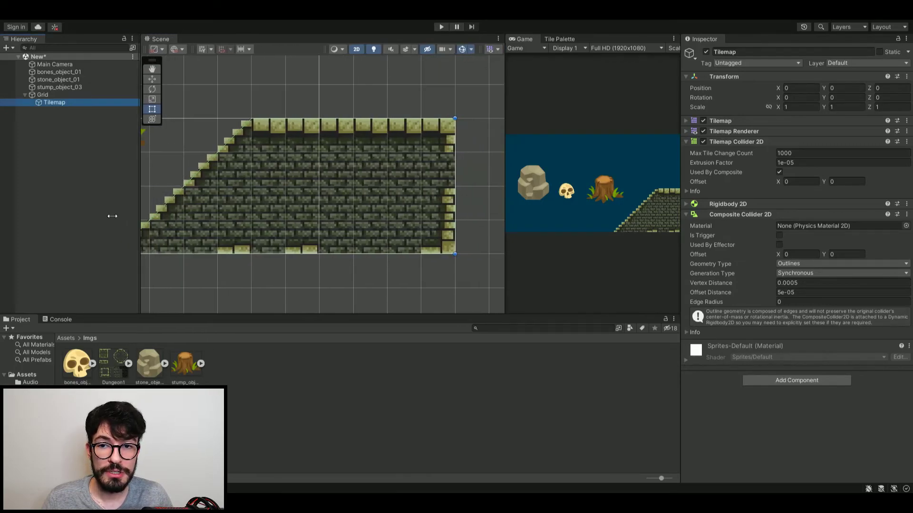
pyautogui.moveTo(283, 204); pyautogui.dragTo(371, 205)
# Zoom in on the sloped staircase edge to check the composite collider outline.
pyautogui.scroll(2, 196, 256)
pyautogui.scroll(1, 210, 237)
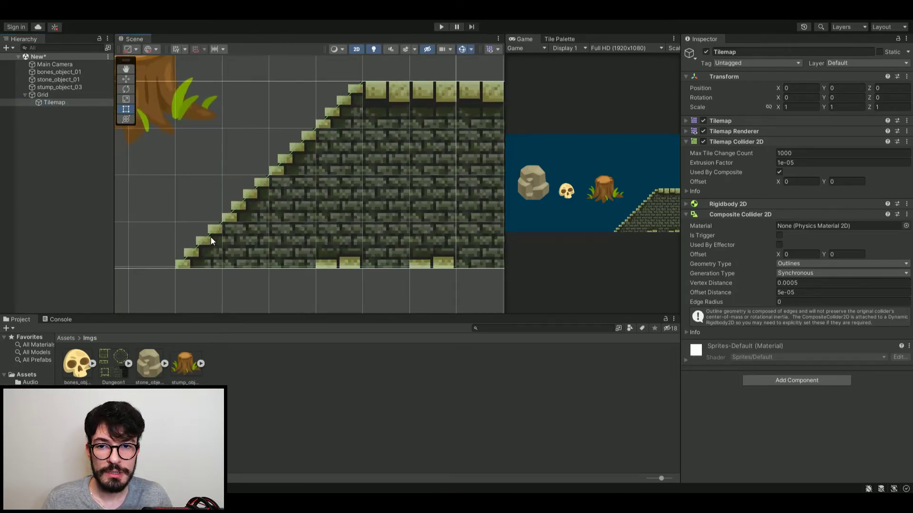
pyautogui.scroll(3, 210, 238)
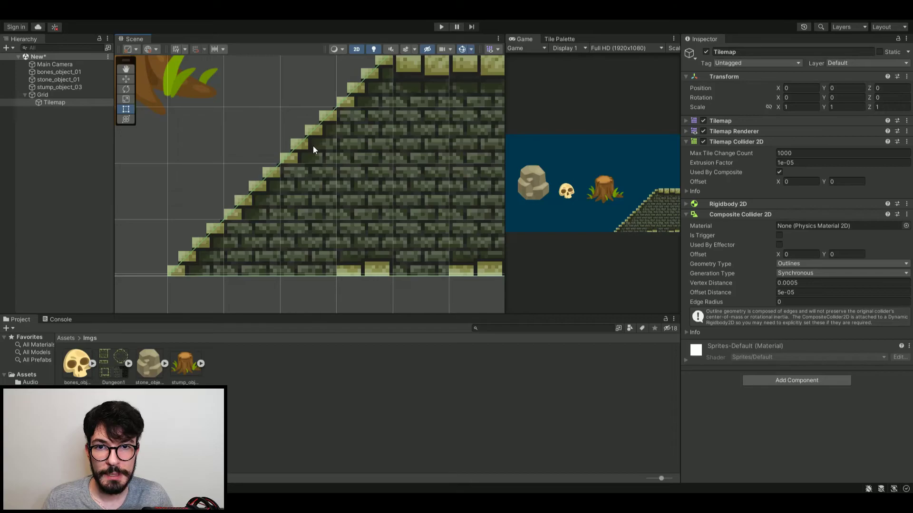
pyautogui.moveTo(313, 145); pyautogui.dragTo(196, 227, button='middle')
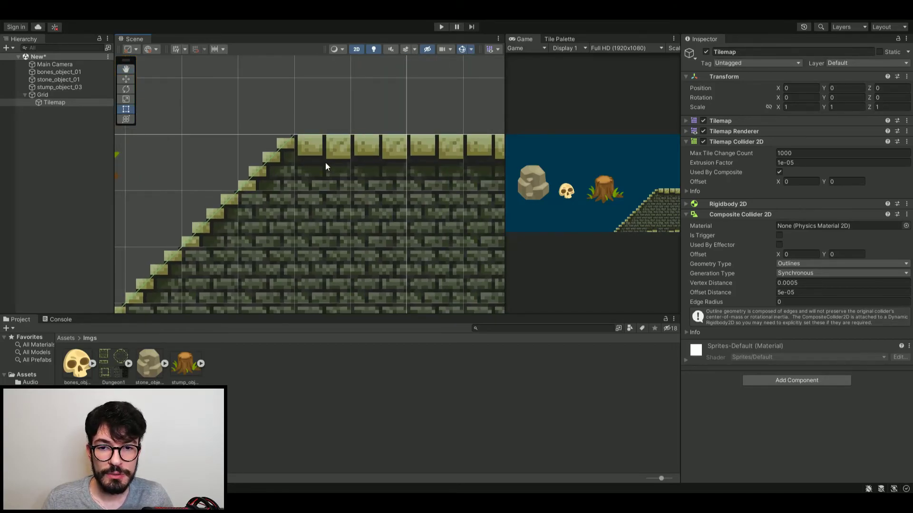
pyautogui.scroll(-1, 325, 162)
pyautogui.scroll(-2, 330, 161)
pyautogui.scroll(2, 333, 152)
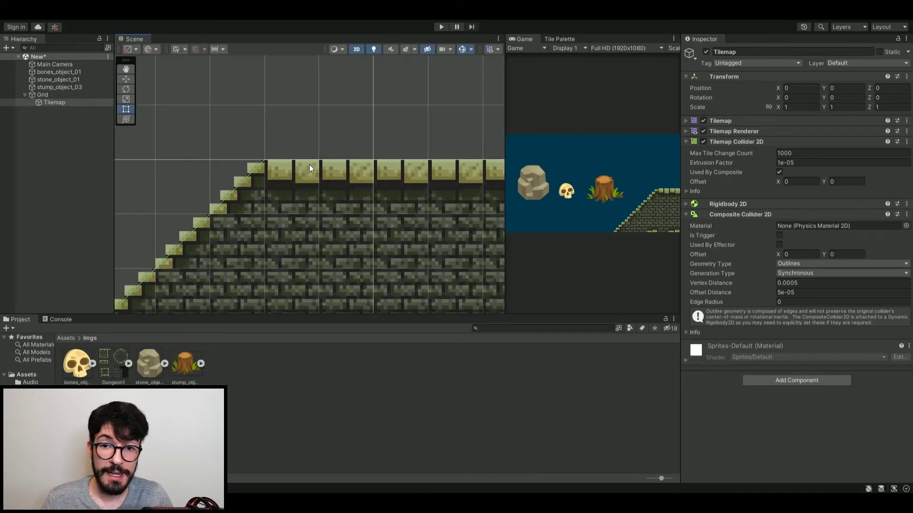
pyautogui.scroll(1, 314, 171)
pyautogui.scroll(2, 320, 179)
pyautogui.scroll(-3, 321, 179)
pyautogui.moveTo(313, 182); pyautogui.dragTo(386, 239, button='middle')
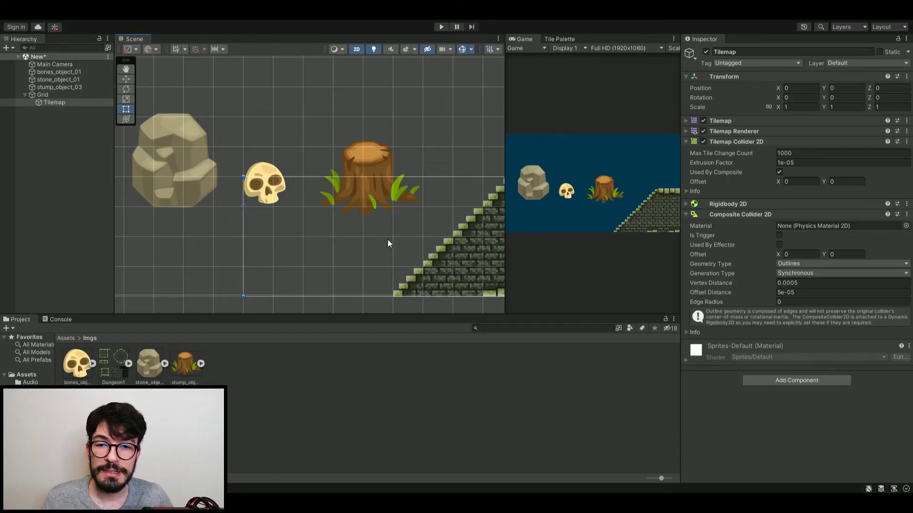
pyautogui.moveTo(388, 243); pyautogui.dragTo(295, 288, button='middle')
pyautogui.scroll(2, 295, 288)
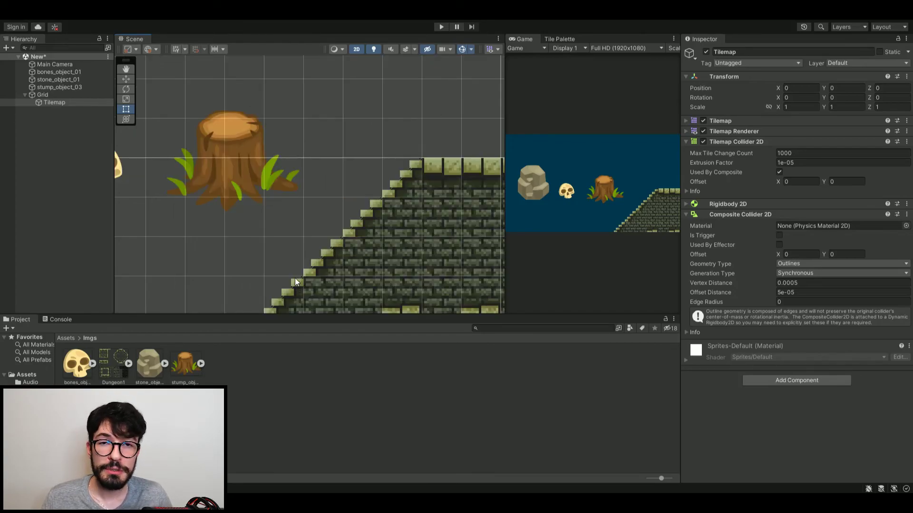
pyautogui.scroll(-1, 304, 276)
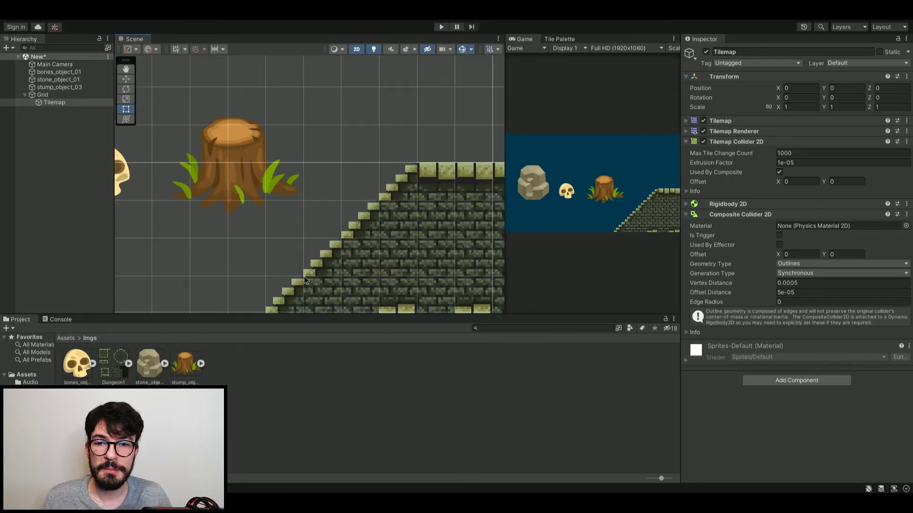
pyautogui.scroll(1, 304, 276)
pyautogui.moveTo(304, 275); pyautogui.dragTo(352, 239, button='middle')
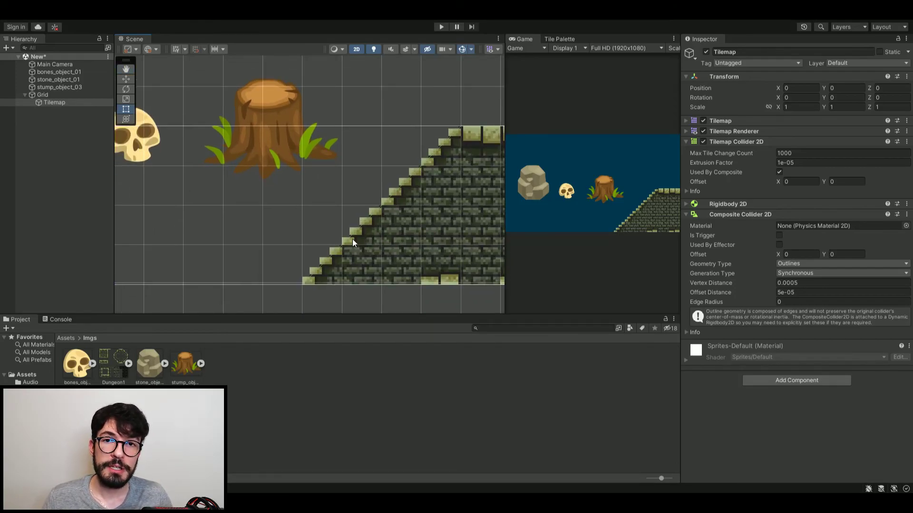